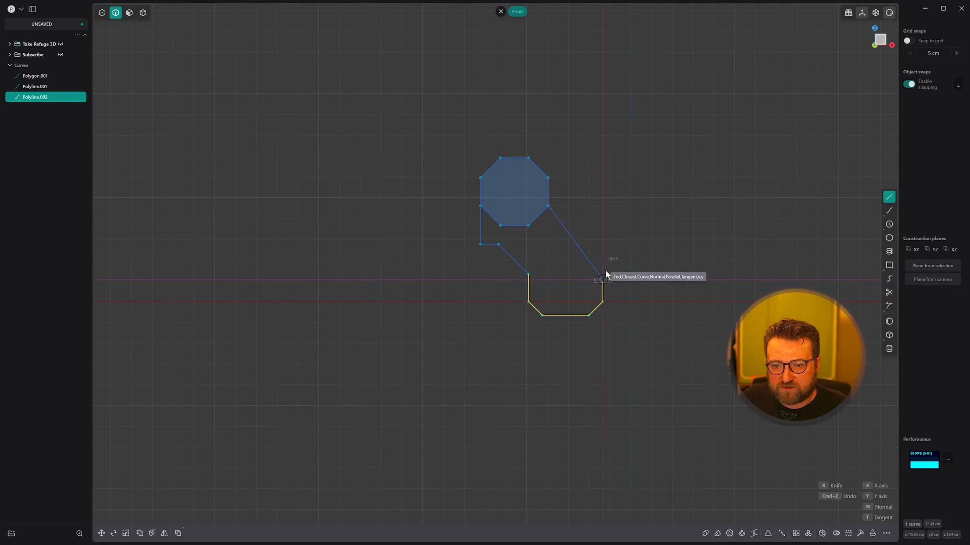
Close the outline with a 45° line from the octagon's lower-right corner and a vertical line down to the polyline's open end
key(Escape)
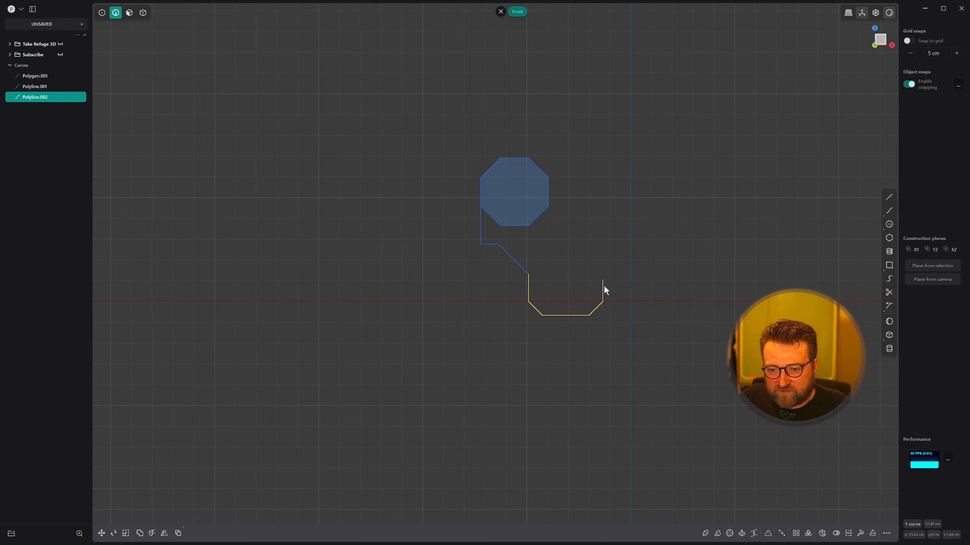
click(888, 197)
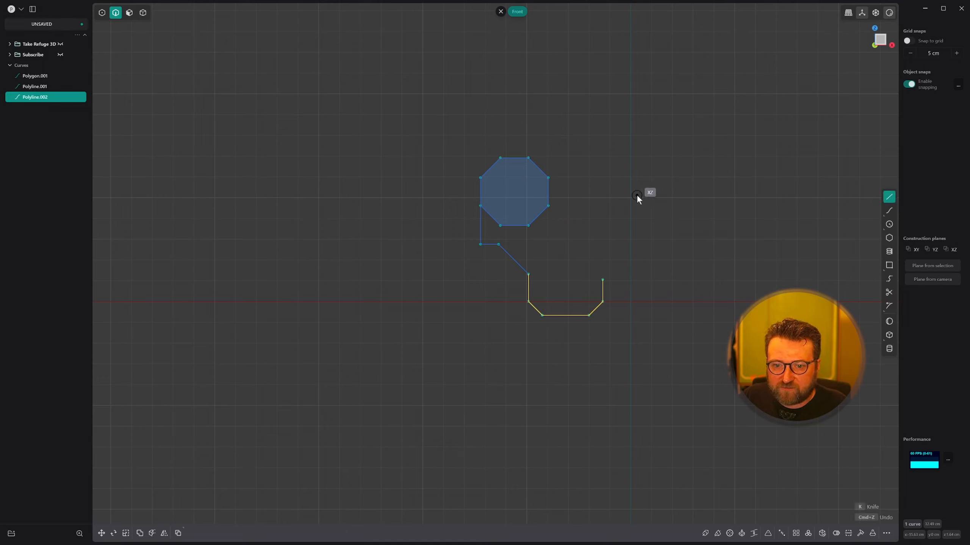
click(551, 207)
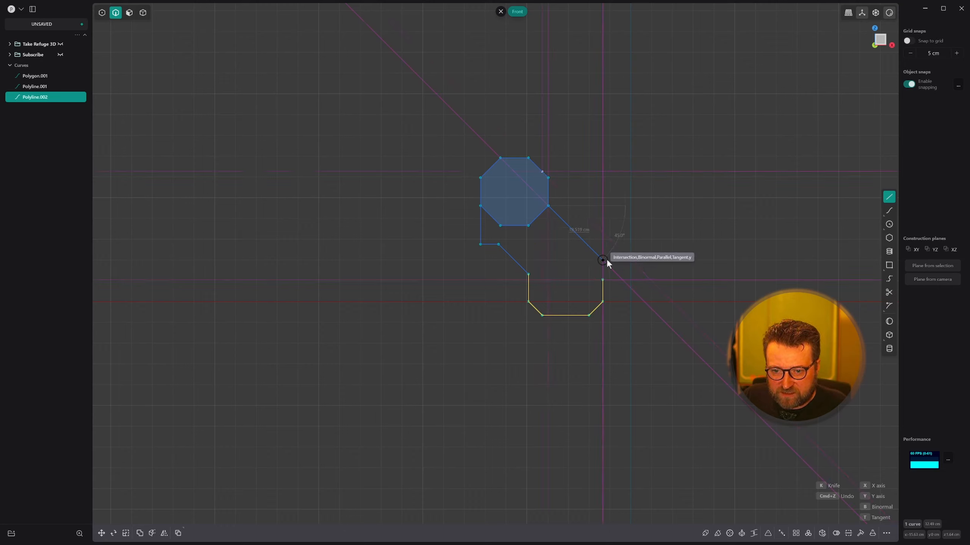
click(603, 260)
click(889, 197)
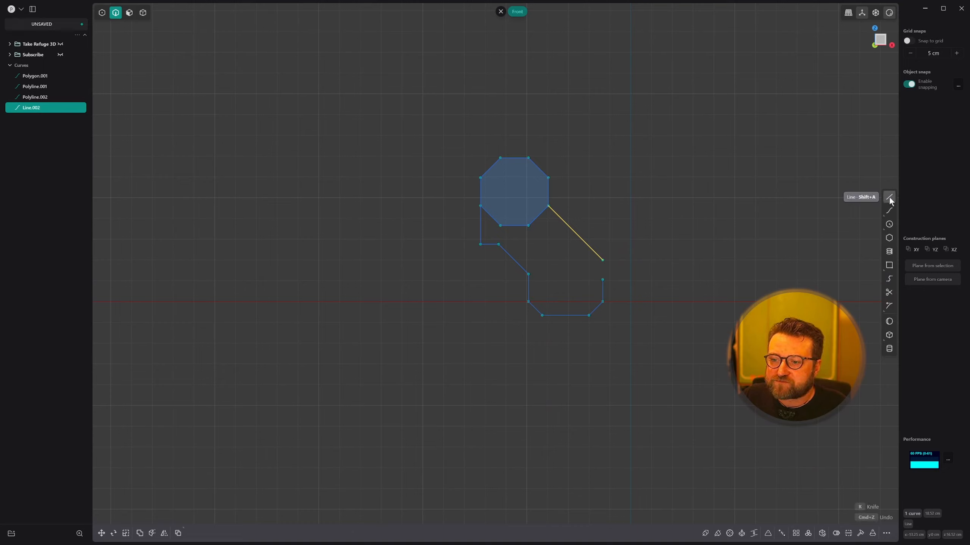
click(603, 261)
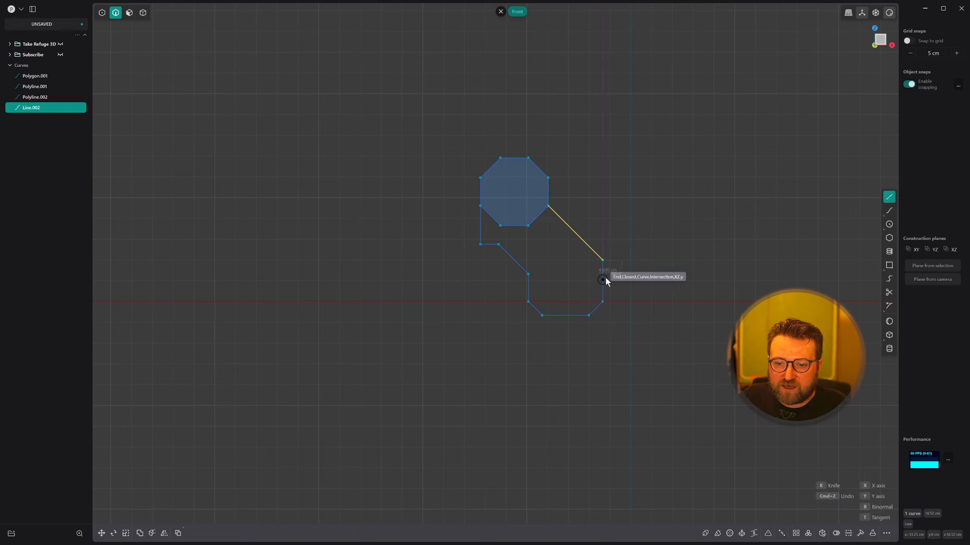
click(605, 278)
Trim the octagon edges lying inside the outline and join all the remaining curves into one closed profile
key(t)
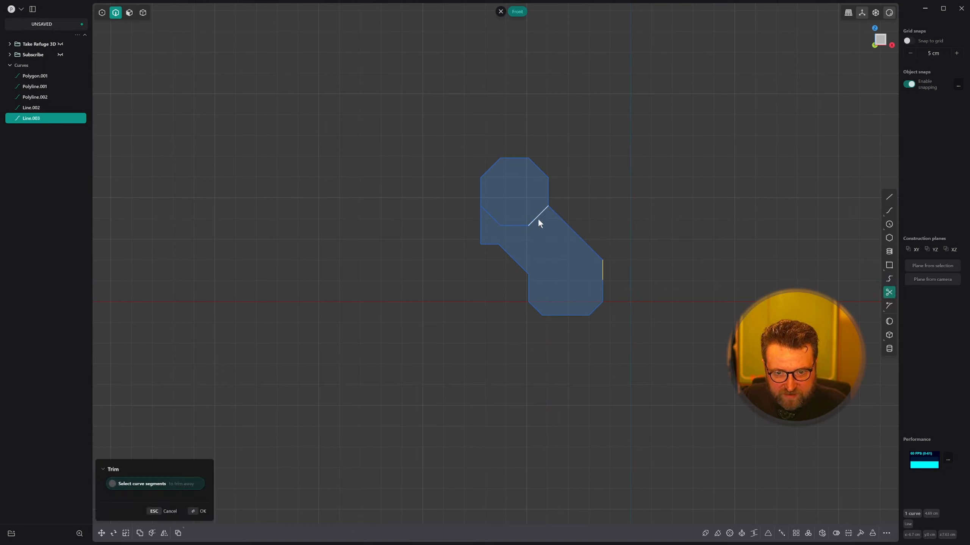
click(498, 221)
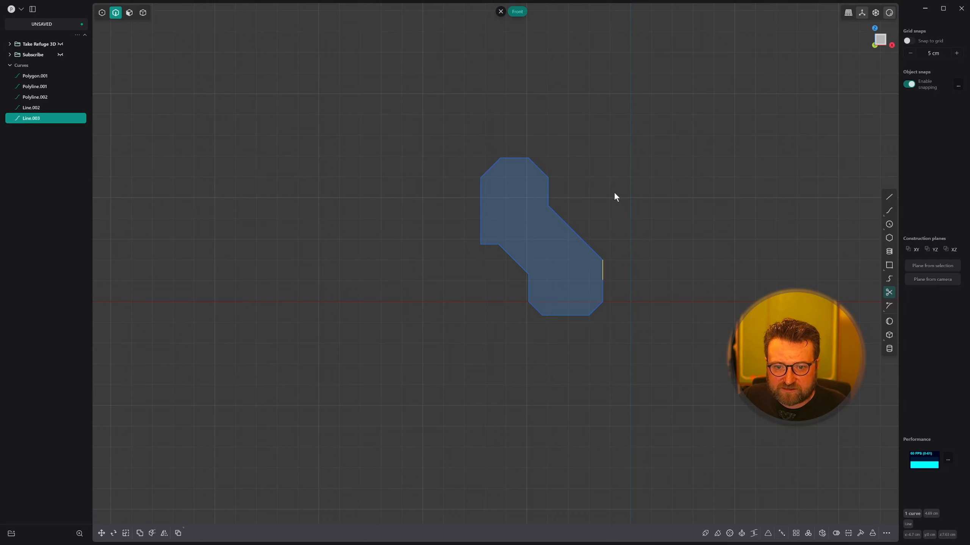
scroll(614, 191, down, 1)
drag(460, 145, 725, 423)
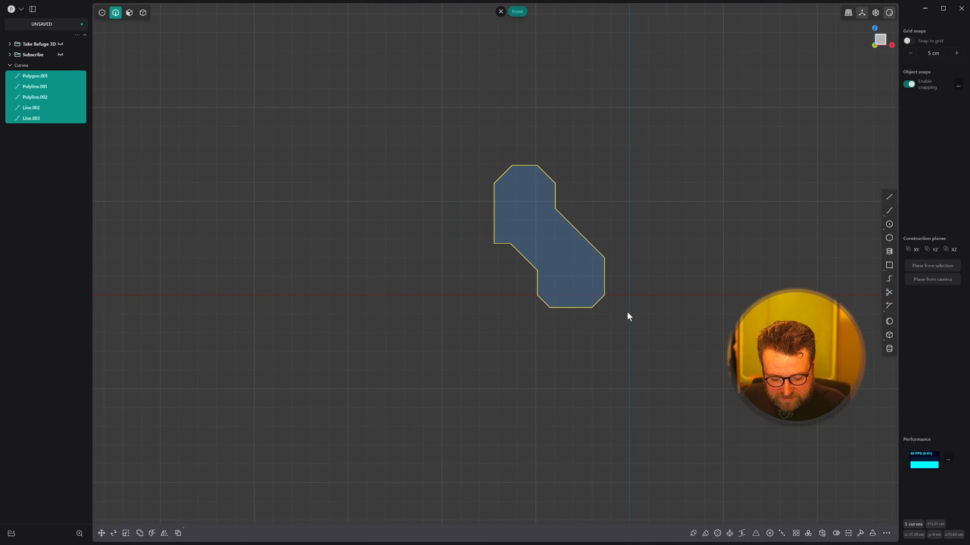
key(j)
Move the joined profile up and to the left, away from the horizontal axis
scroll(619, 273, down, 1)
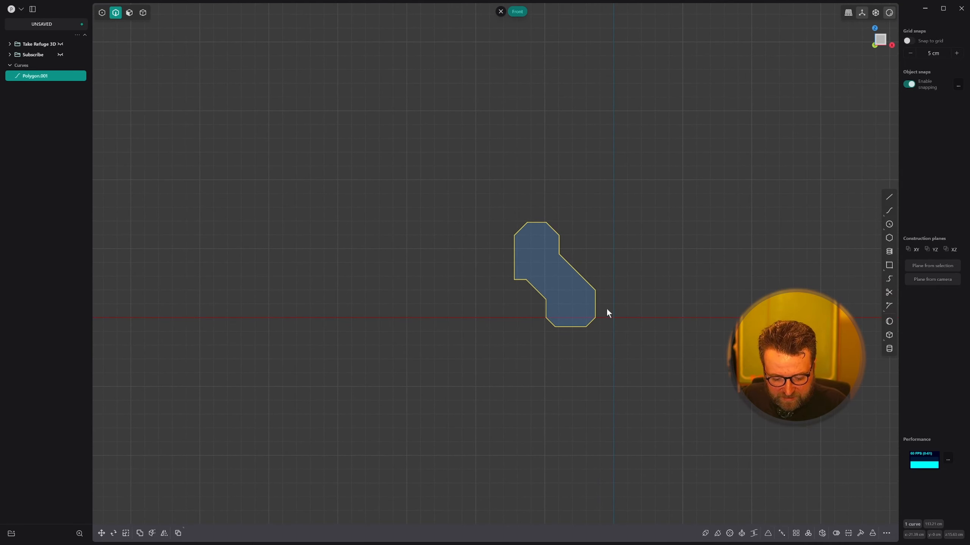
key(g)
drag(555, 238, 554, 206)
key(Return)
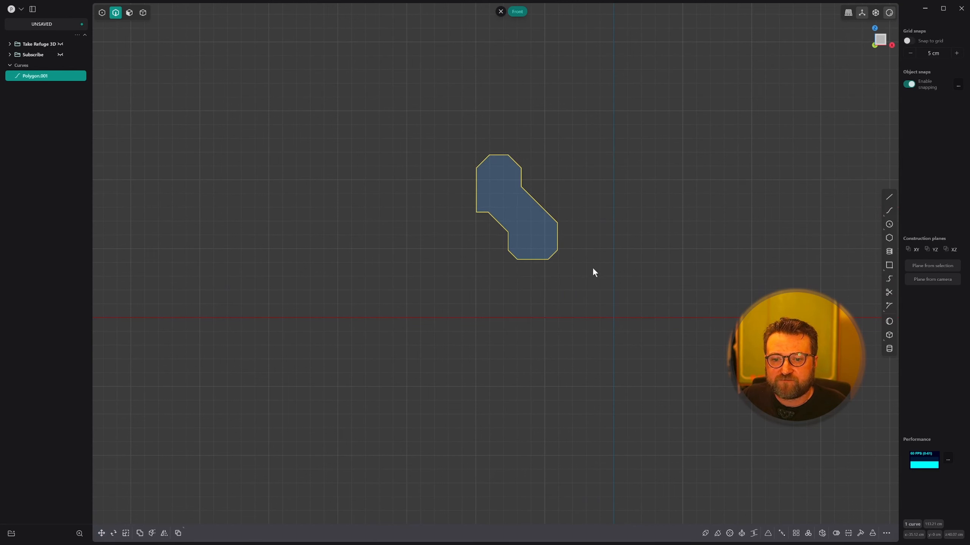
Draw a square about 7 cm wide, centred inside the lower lobe of the profile
scroll(567, 293, up, 1)
shift+middle_drag(568, 293, 565, 311)
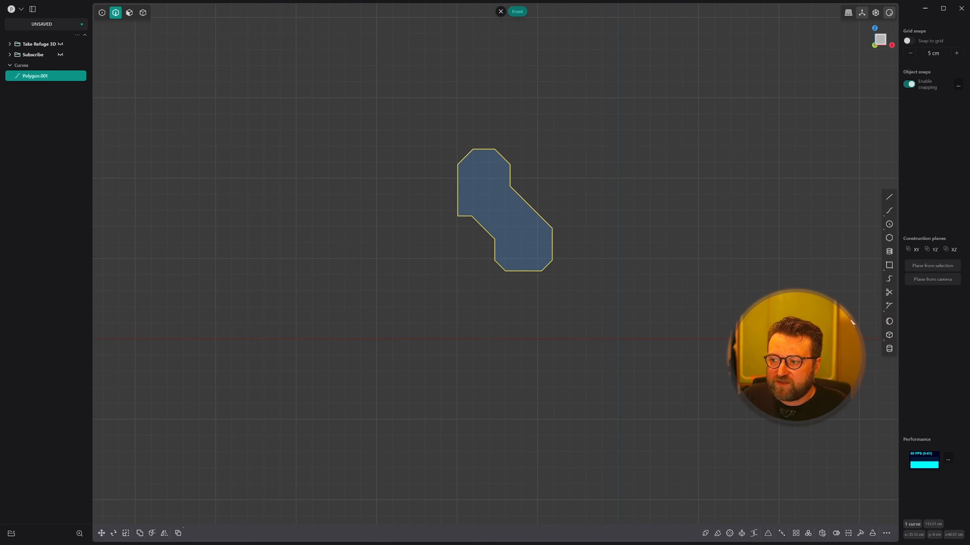
click(889, 265)
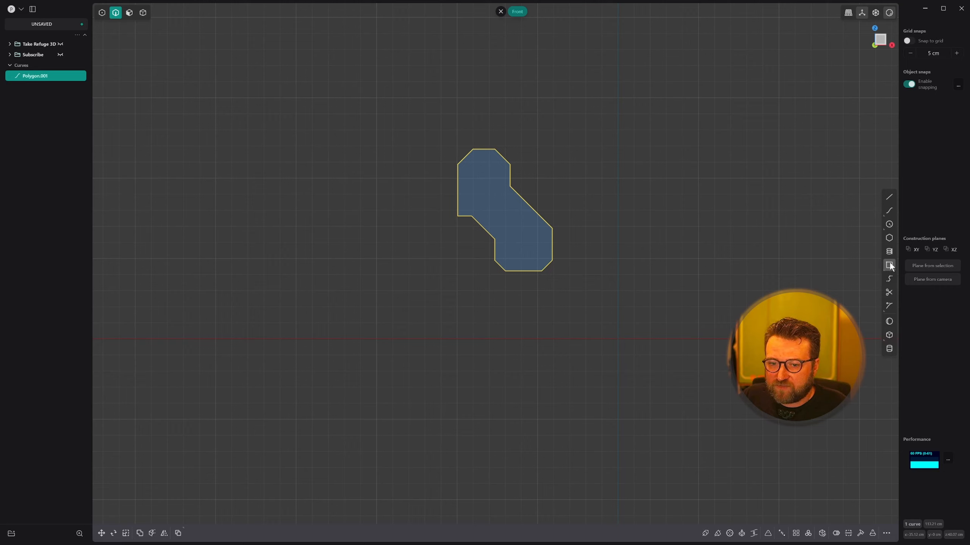
click(521, 245)
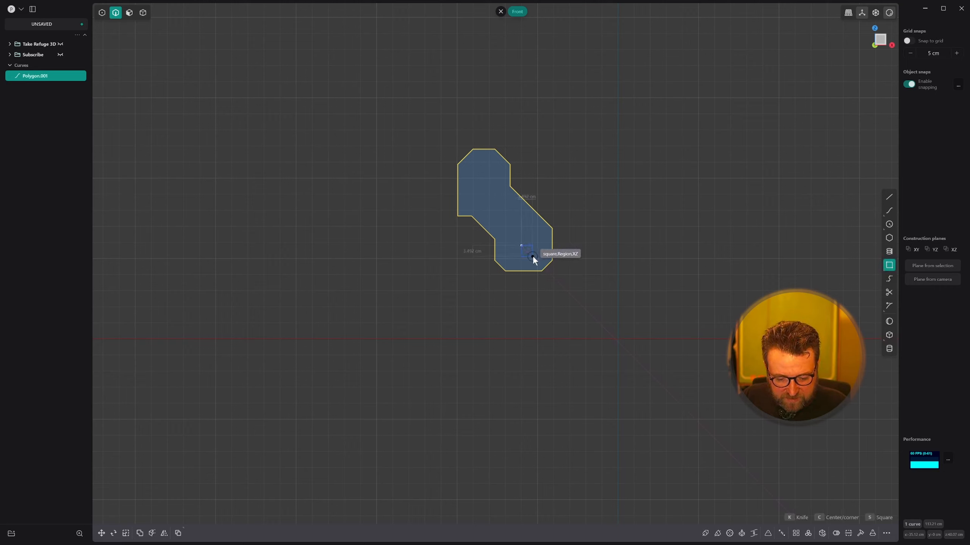
key(c)
click(533, 255)
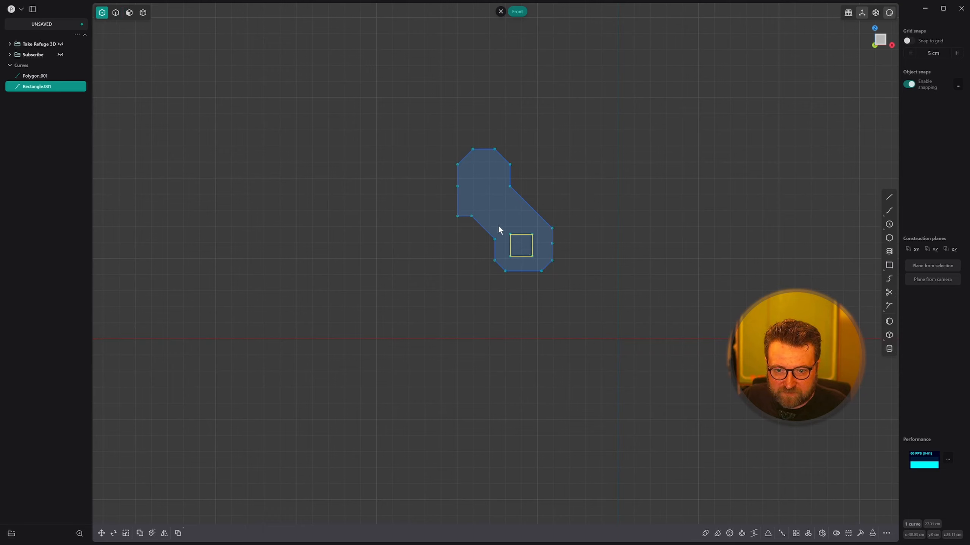
Chamfer all four corners of the small square to form an octagonal hole outline
double_click(535, 258)
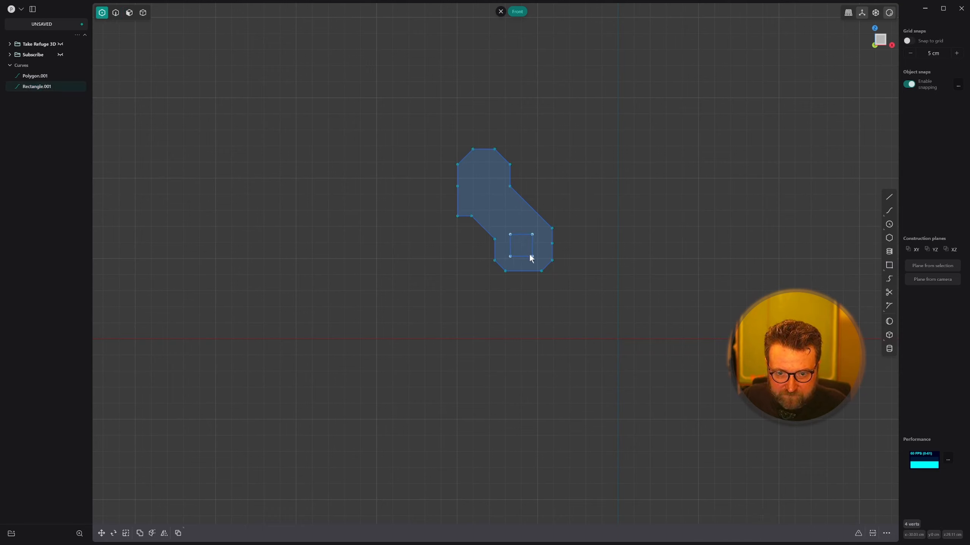
key(f)
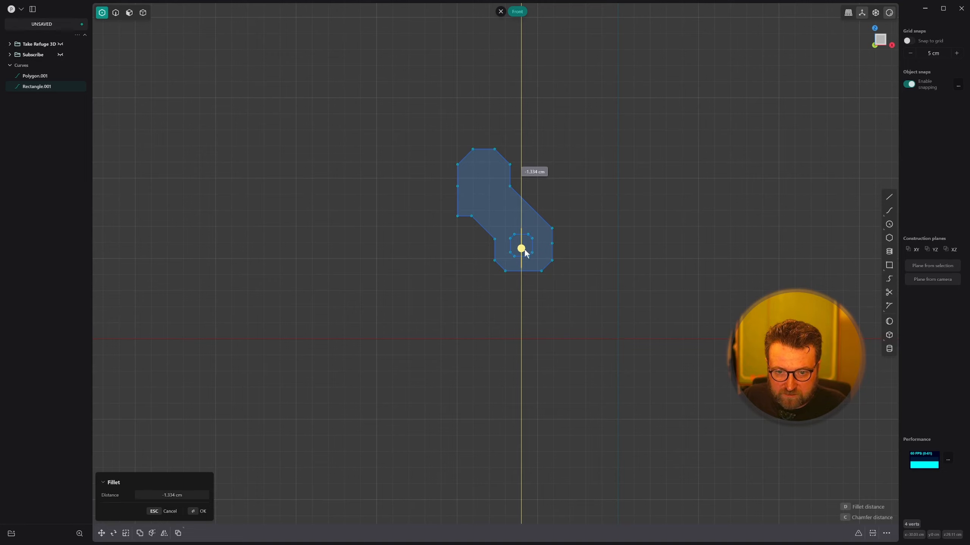
click(525, 252)
scroll(532, 266, up, 1)
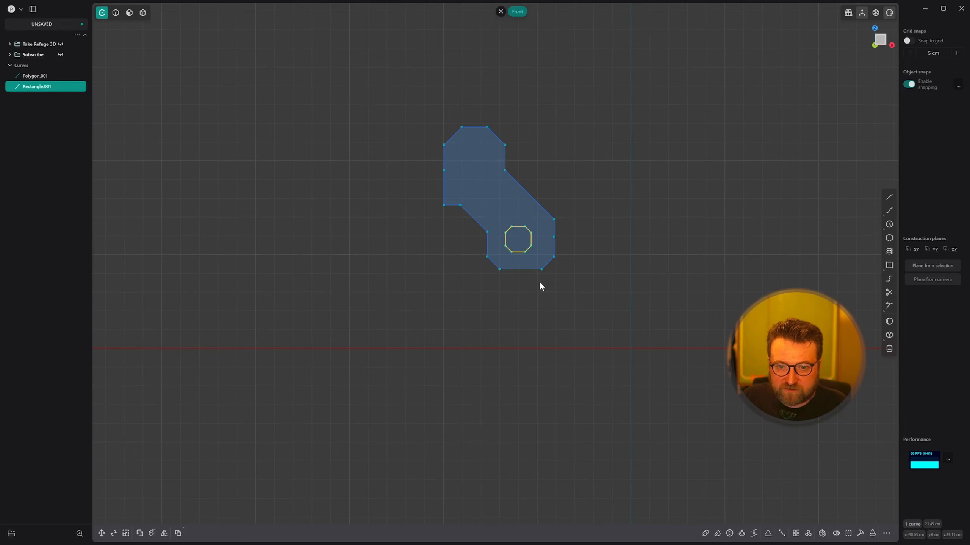
click(556, 311)
scroll(556, 330, down, 2)
shift+middle_drag(556, 332, 547, 349)
key(KP_5)
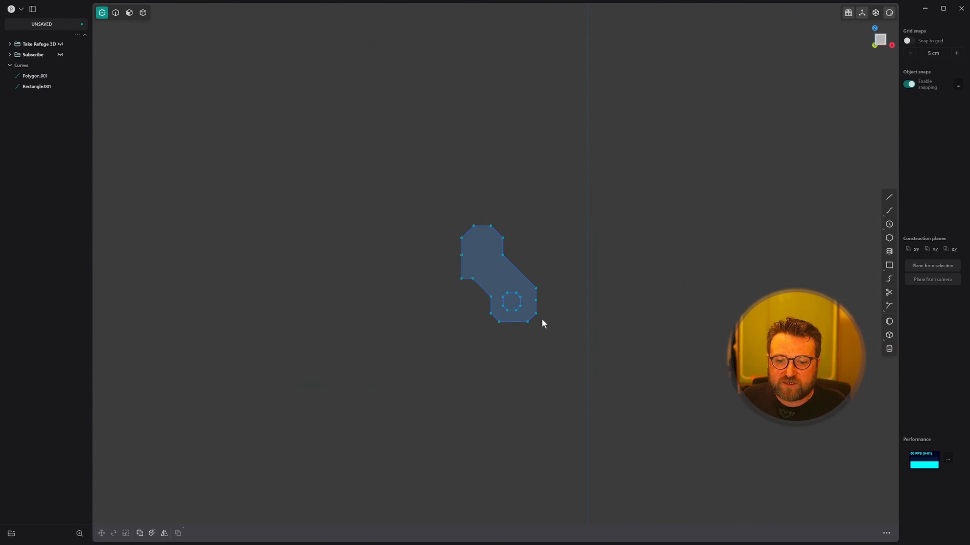
scroll(541, 318, up, 3)
scroll(599, 340, down, 2)
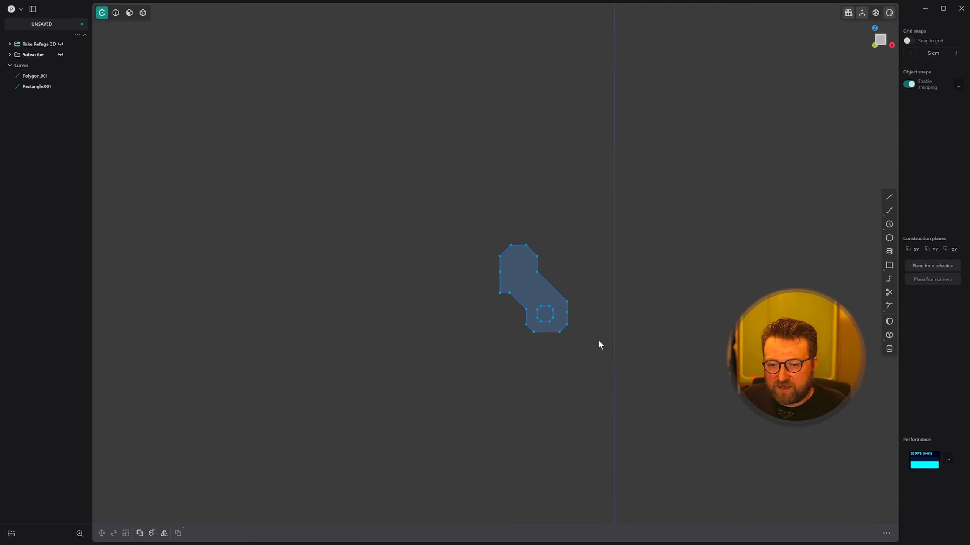
scroll(579, 336, up, 1)
scroll(576, 370, up, 3)
shift+middle_drag(576, 369, 538, 376)
scroll(537, 354, down, 1)
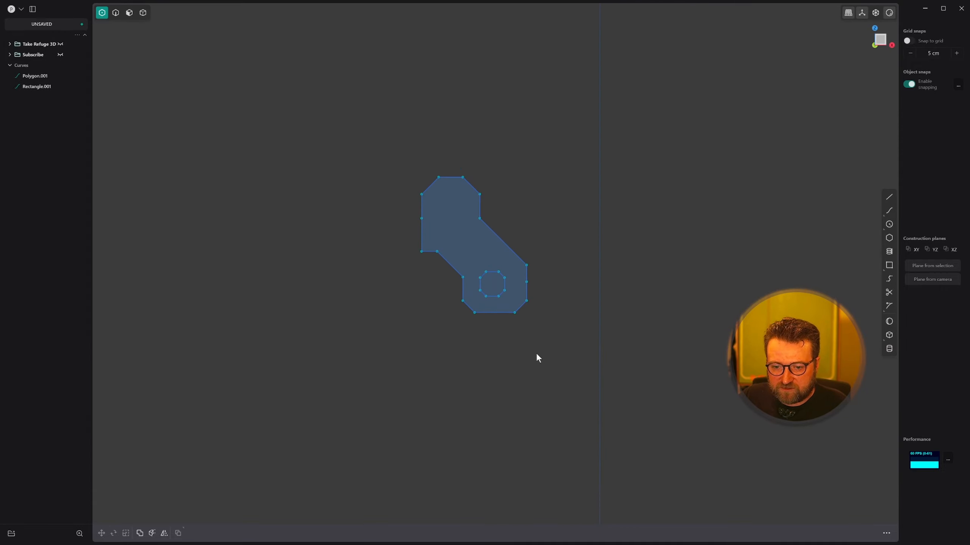
Draw a rectangle about 35 by 23 cm in the front view, to the right of the angled profile
key(KP_1)
scroll(539, 228, down, 3)
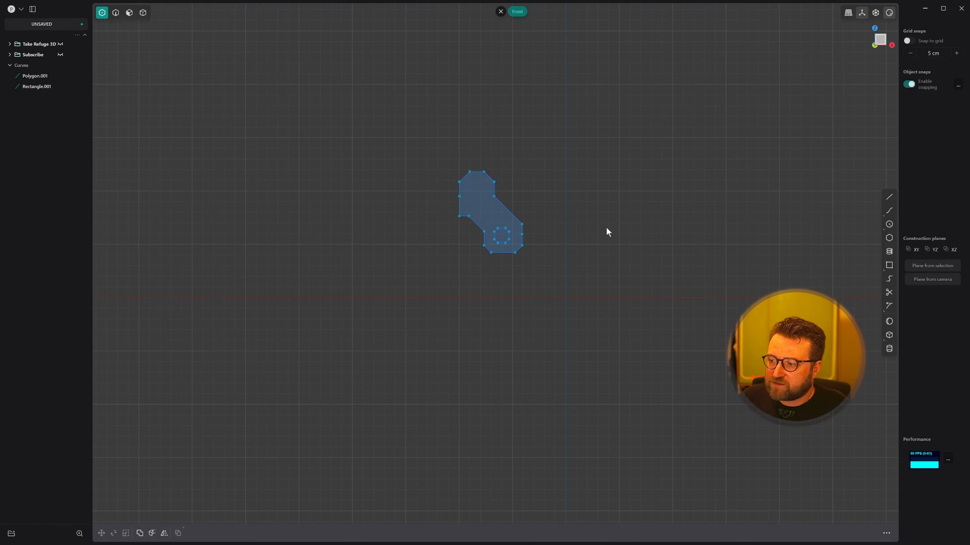
click(889, 265)
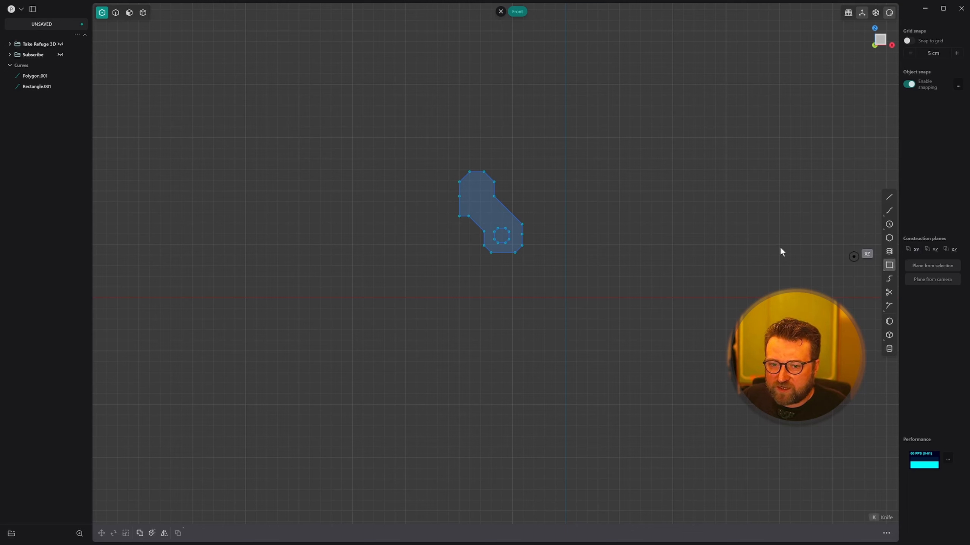
click(536, 190)
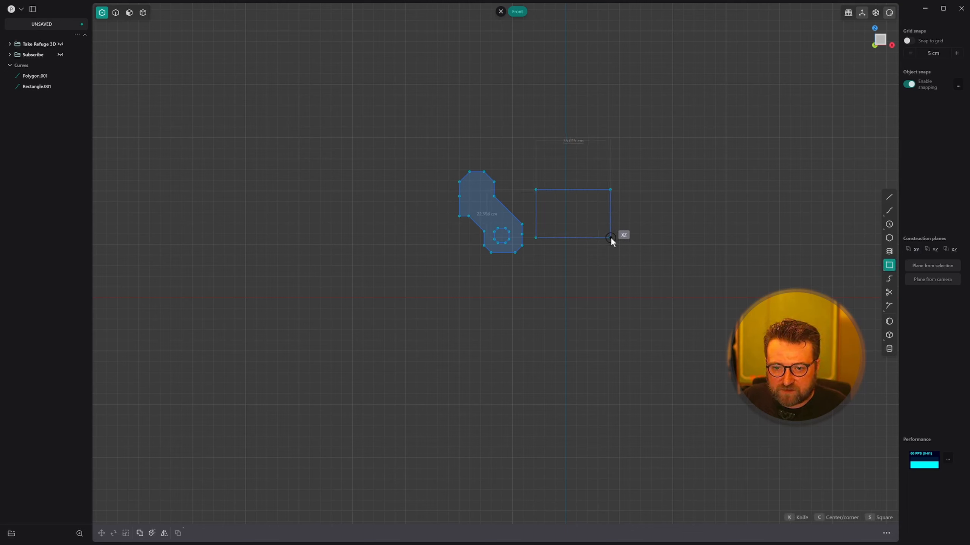
click(611, 238)
Chamfer all four corners of the new rectangle by about 3.4 cm
drag(528, 179, 619, 265)
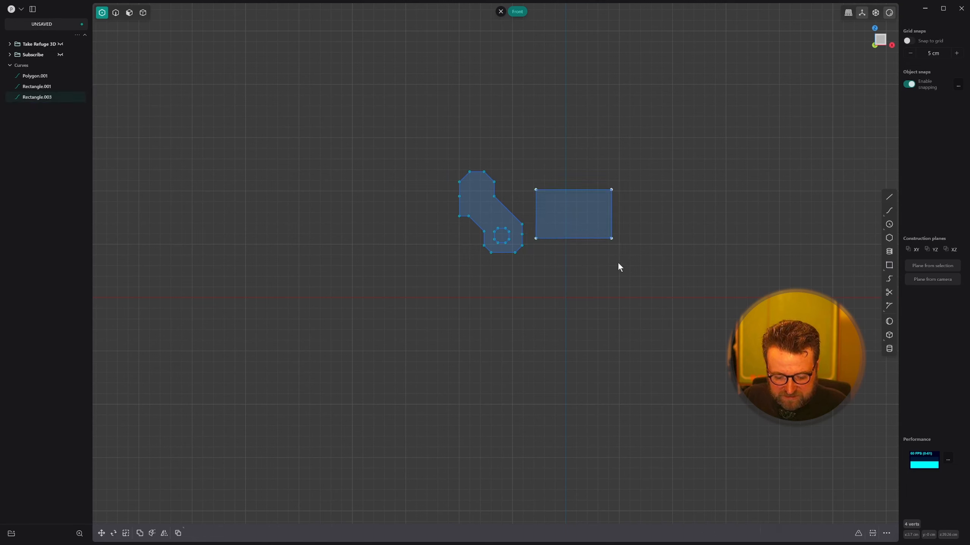
key(f)
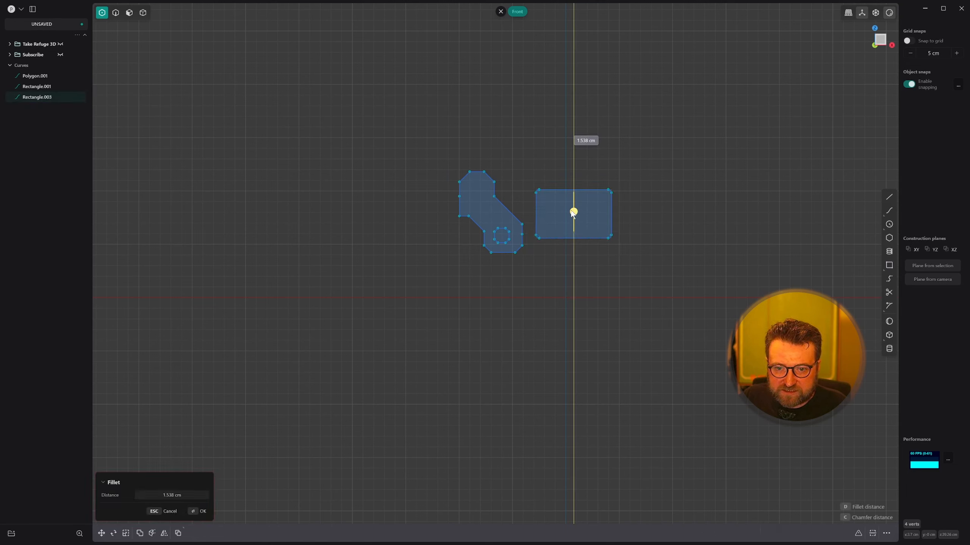
click(588, 220)
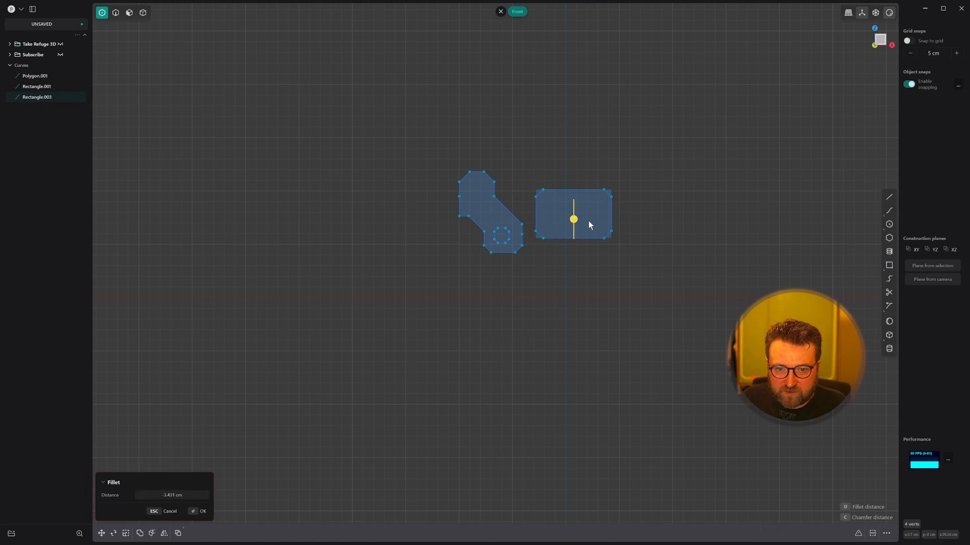
scroll(543, 236, down, 1)
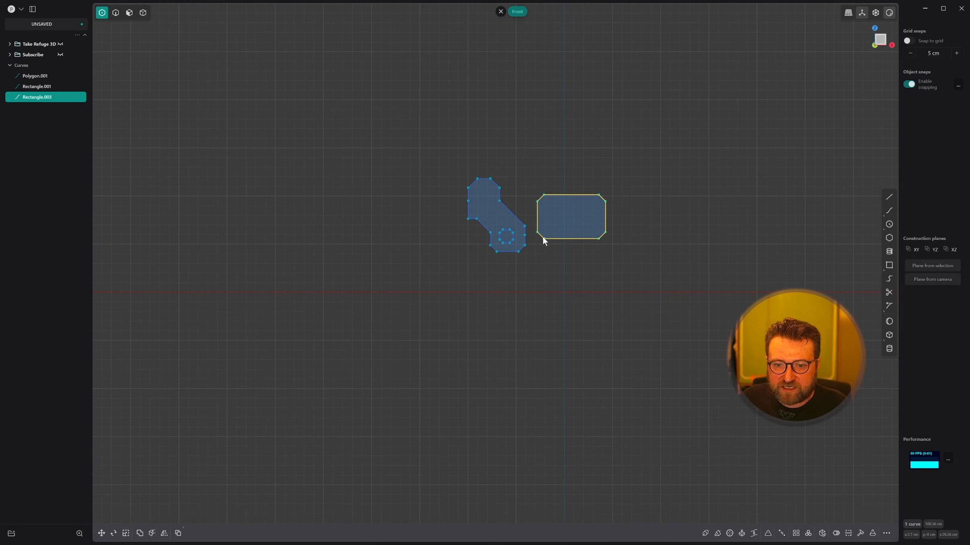
shift+middle_drag(543, 236, 532, 236)
click(529, 267)
mouse_move(509, 266)
middle_down()
mouse_move(497, 267)
mouse_move(511, 263)
middle_up()
key(KP_1)
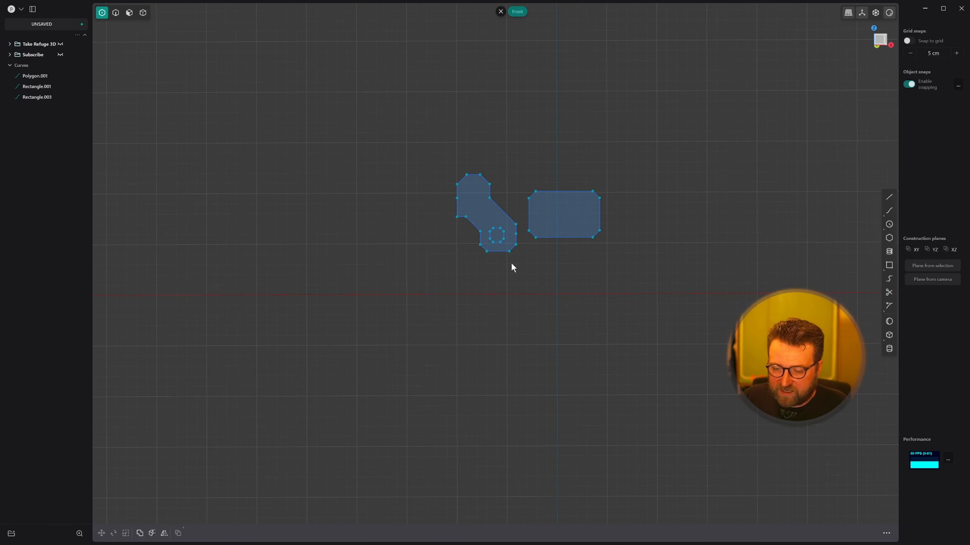
shift+middle_drag(562, 179, 532, 174)
mouse_move(601, 223)
shift+middle_down()
mouse_move(609, 237)
mouse_move(571, 223)
mouse_move(605, 223)
mouse_move(599, 233)
shift+middle_up()
scroll(590, 241, up, 1)
scroll(573, 239, up, 2)
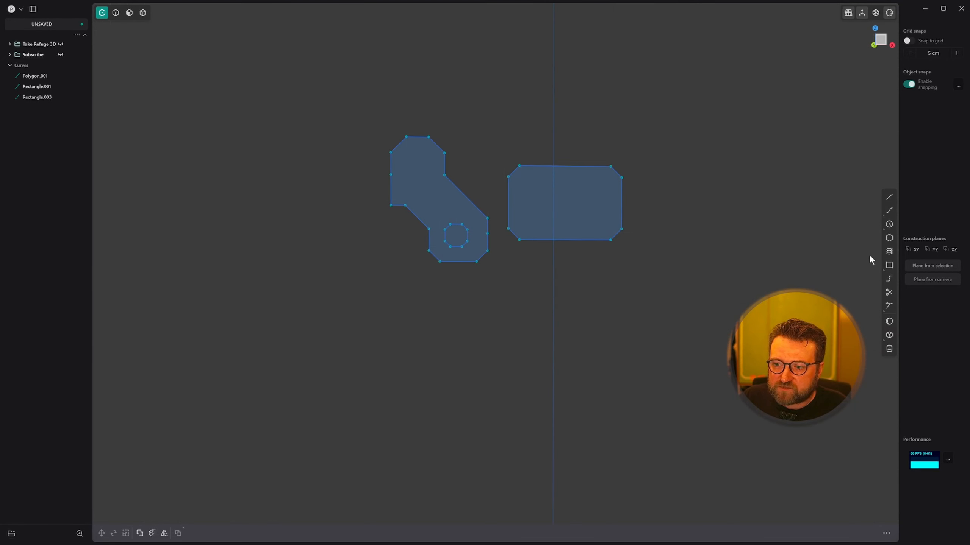
Draw a square centred on the origin, below the chamfered rectangle, in the front view
key(KP_1)
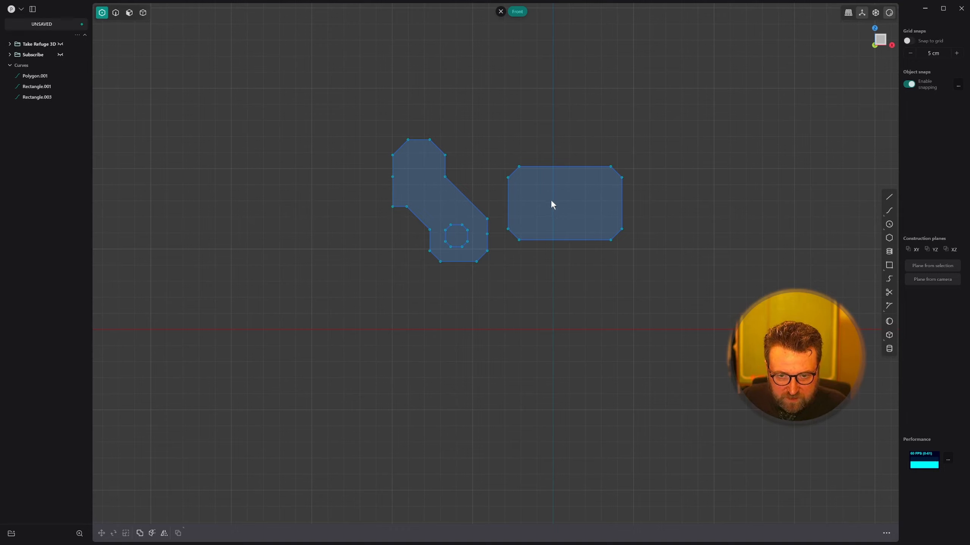
key(2)
click(557, 166)
shift+click(472, 203)
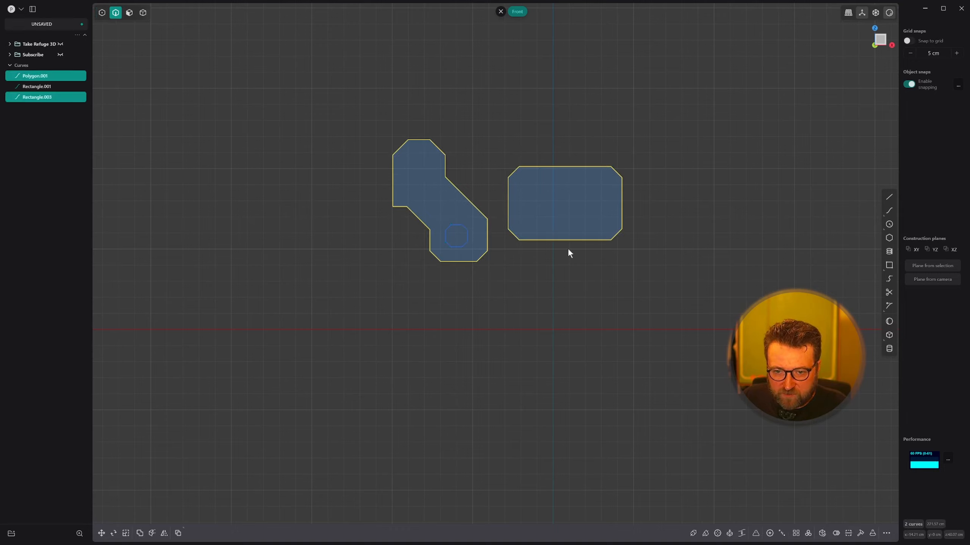
key(r)
click(553, 329)
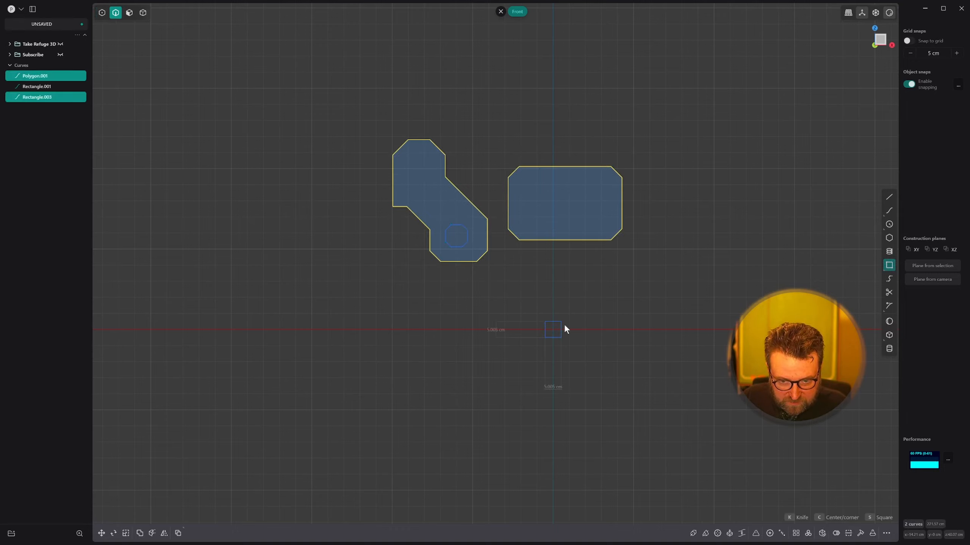
click(582, 301)
Move the chamfered rectangle so it is centred on the vertical axis and sits higher above the origin
click(558, 240)
key(alt+x)
key(Escape)
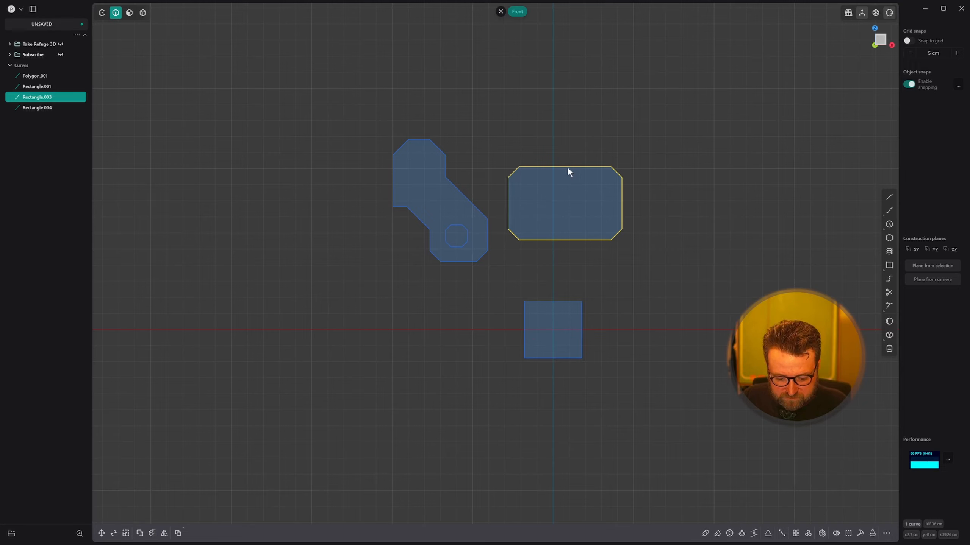
key(g)
key(g)
click(552, 329)
key(g)
drag(551, 283, 552, 125)
right_click(578, 162)
Scale the chamfered rectangle horizontally to a width of about 44 cm, keeping its height
key(s)
drag(591, 170, 600, 171)
right_click(599, 173)
Scale the square at the origin up uniformly to about 27 cm per side
click(547, 301)
key(s)
key(s)
click(582, 289)
Move the enlarged square up about 8 cm, keeping it centred on the vertical axis
key(g)
drag(551, 287, 601, 347)
key(1)
click(585, 308)
key(2)
click(560, 243)
key(g)
drag(553, 244, 553, 260)
right_click(595, 261)
Draw an open polyline rising at 45° from the square's upper edge, running horizontally to end on the vertical axis
click(888, 197)
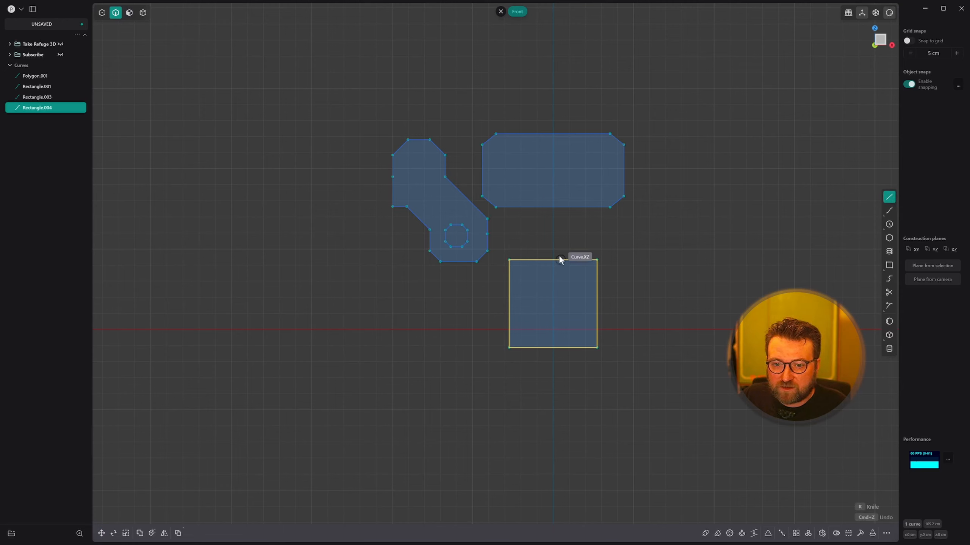
click(527, 260)
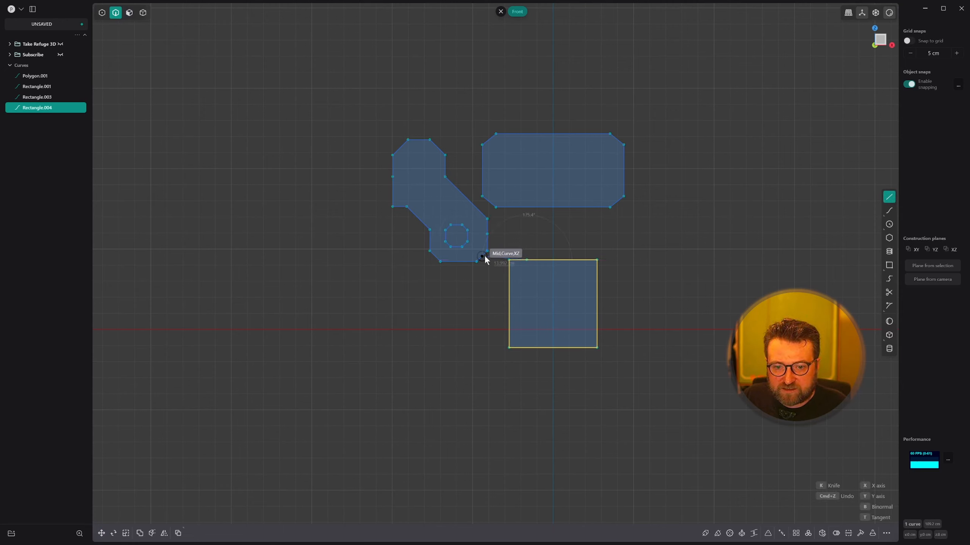
click(540, 245)
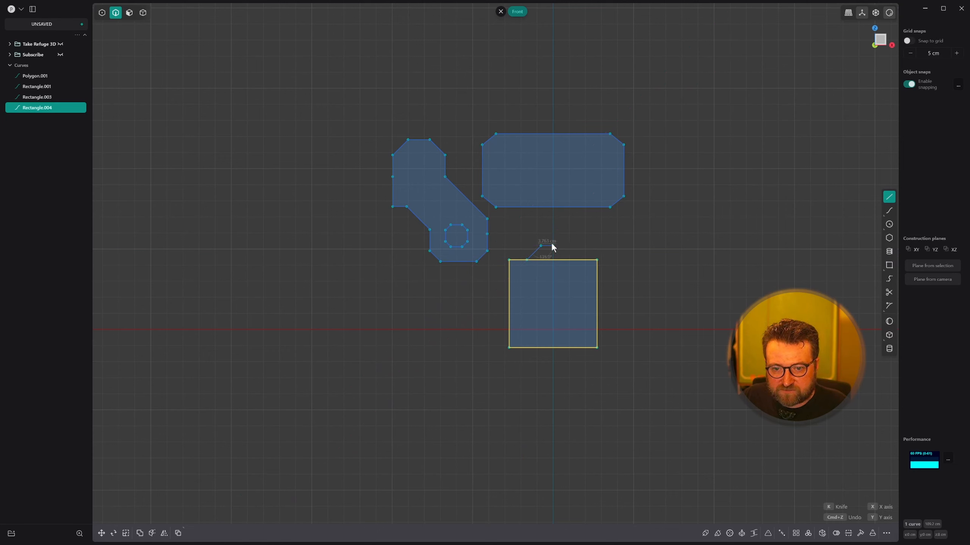
click(552, 244)
right_click(552, 243)
Mirror the half-bump polyline across the vertical axis and join both halves into one curve
key(alt+x)
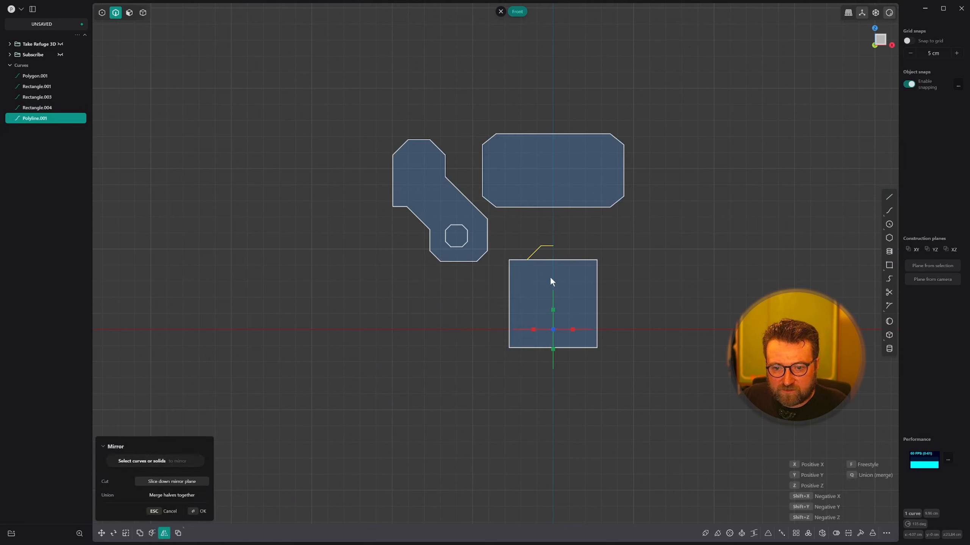
click(537, 326)
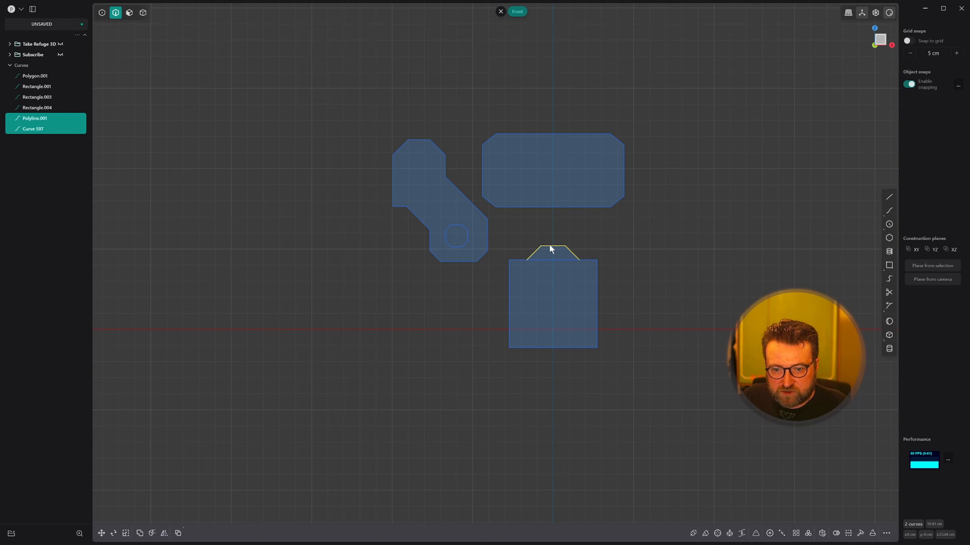
key(j)
Trim away the part of the square's upper edge that lies beneath the bump curve
scroll(580, 262, up, 2)
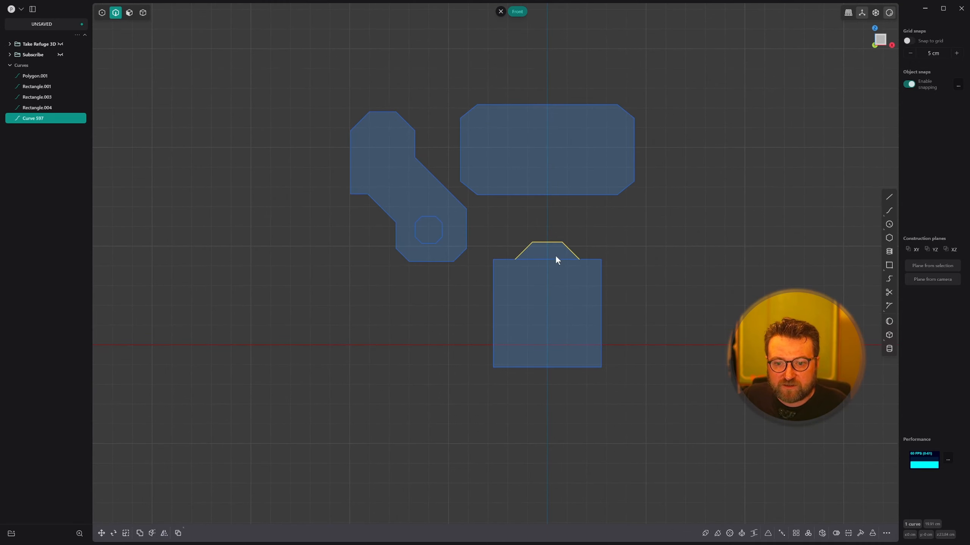
key(t)
key(Escape)
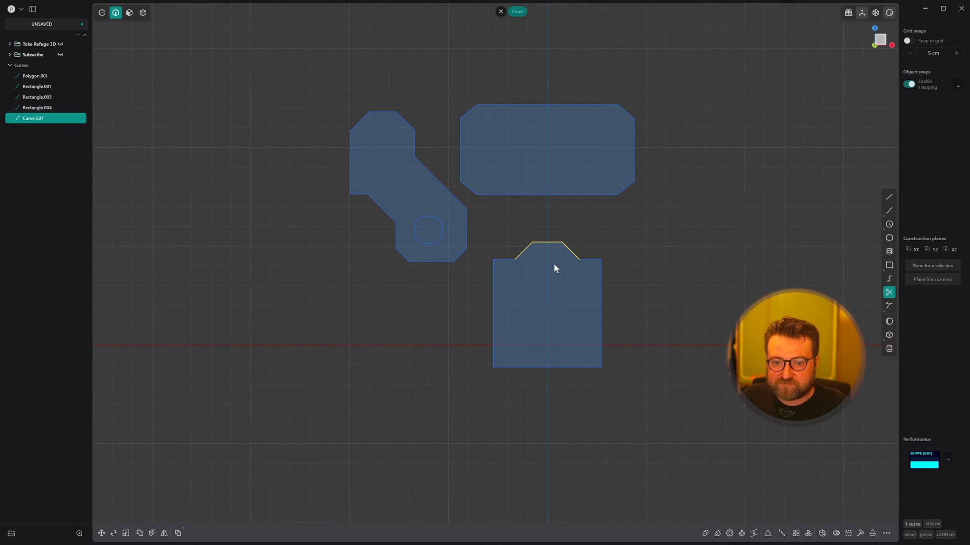
Move the square's two lower corner points straight down about 9 cm to lengthen the body shape
key(1)
drag(459, 327, 653, 425)
scroll(629, 398, down, 2)
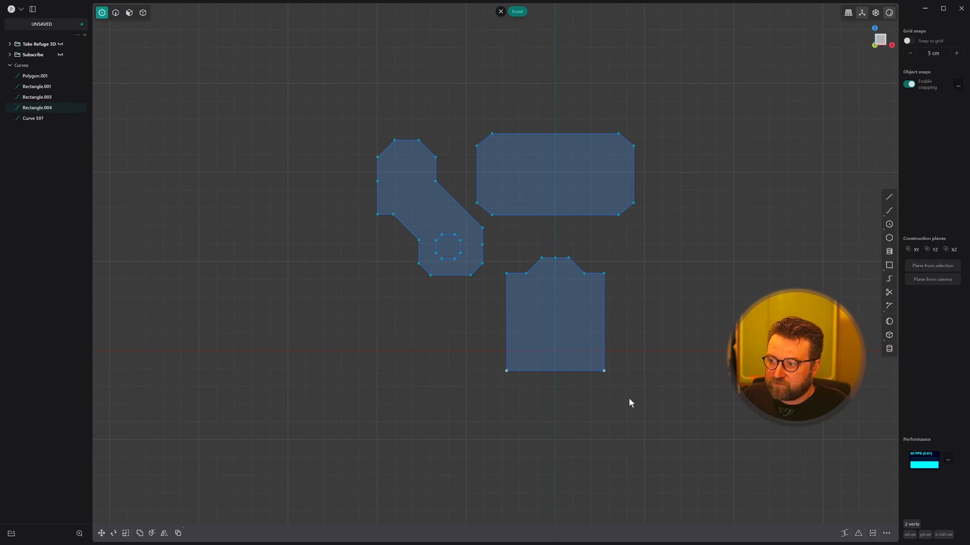
key(g)
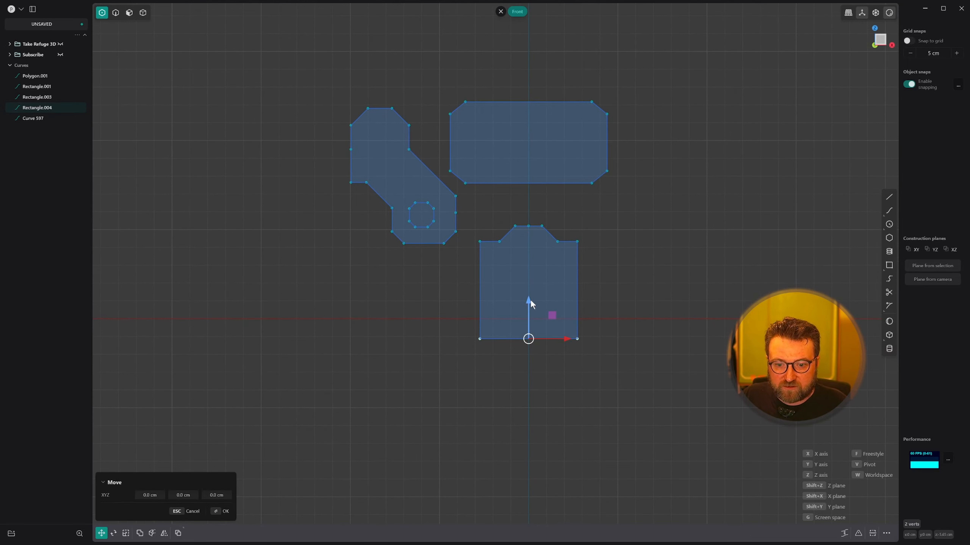
drag(530, 300, 528, 354)
right_click(530, 332)
Chamfer the two lower and two outer upper corners of the body shape by about 2.3 cm
key(b)
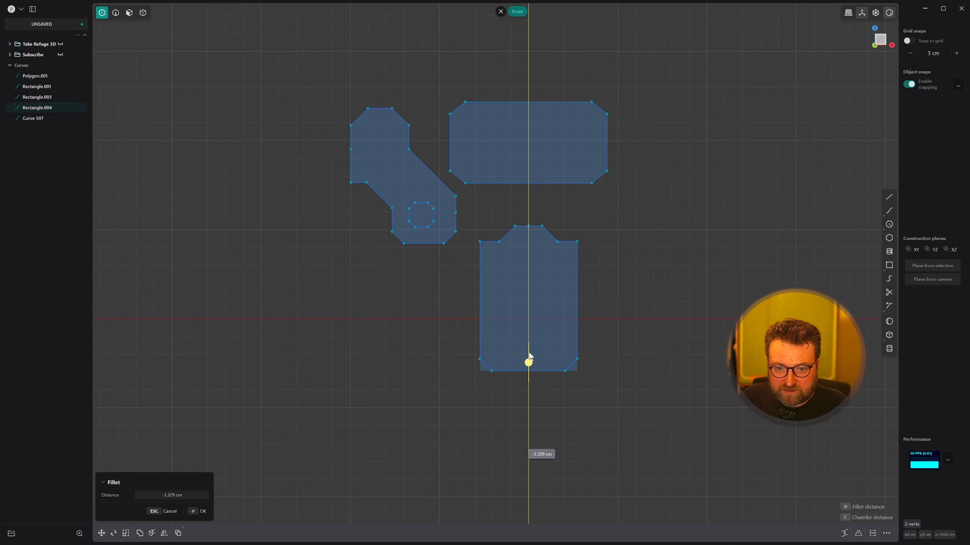
key(Escape)
shift+click(479, 241)
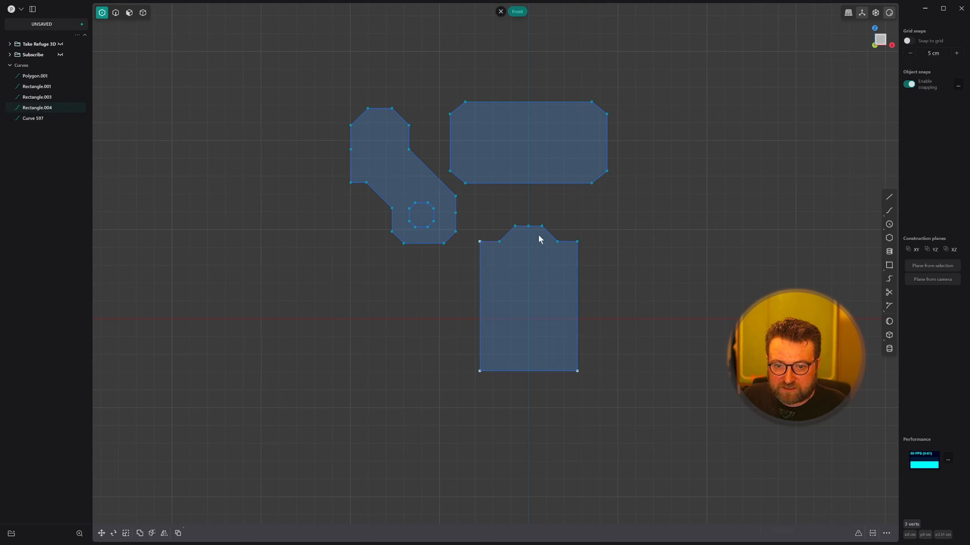
shift+drag(583, 247, 582, 258)
key(b)
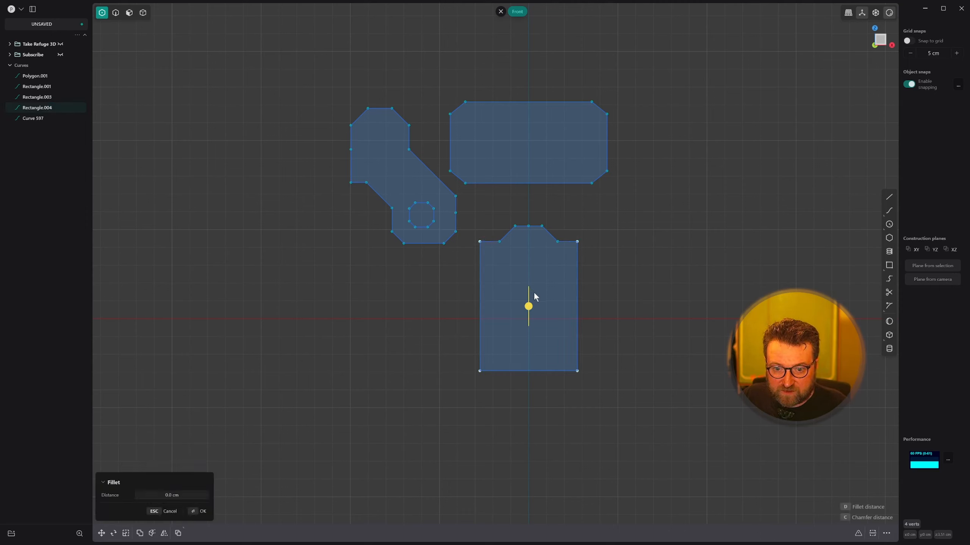
drag(529, 300, 530, 307)
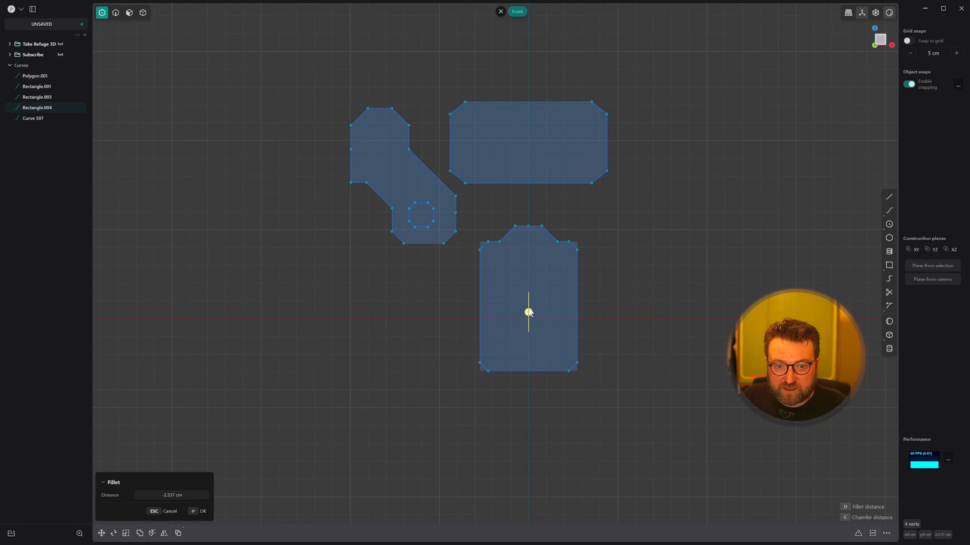
right_click(530, 307)
Draw a centre rectangle about 75 cm wide and 99 cm tall, centred on the origin
scroll(531, 293, down, 3)
shift+middle_drag(532, 293, 512, 313)
key(2)
key(3)
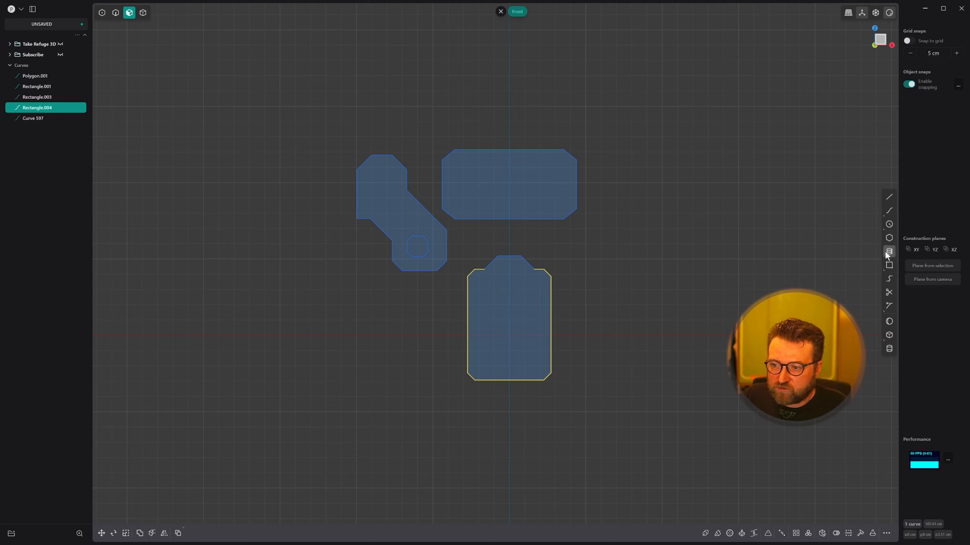
click(889, 266)
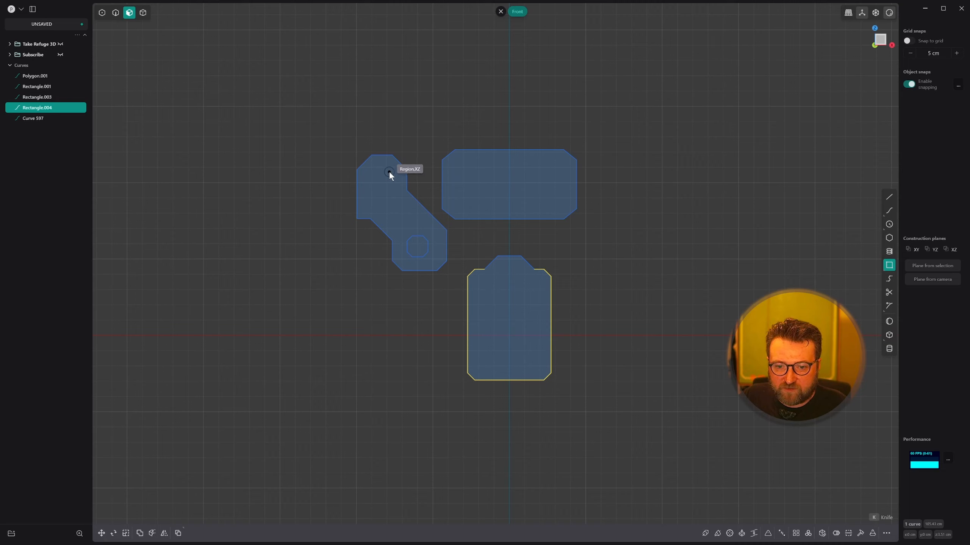
click(510, 335)
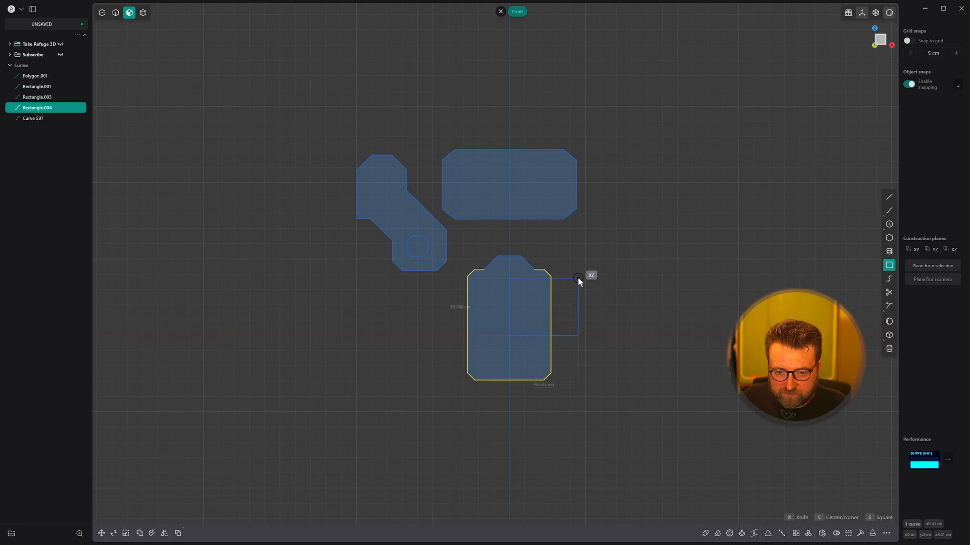
key(c)
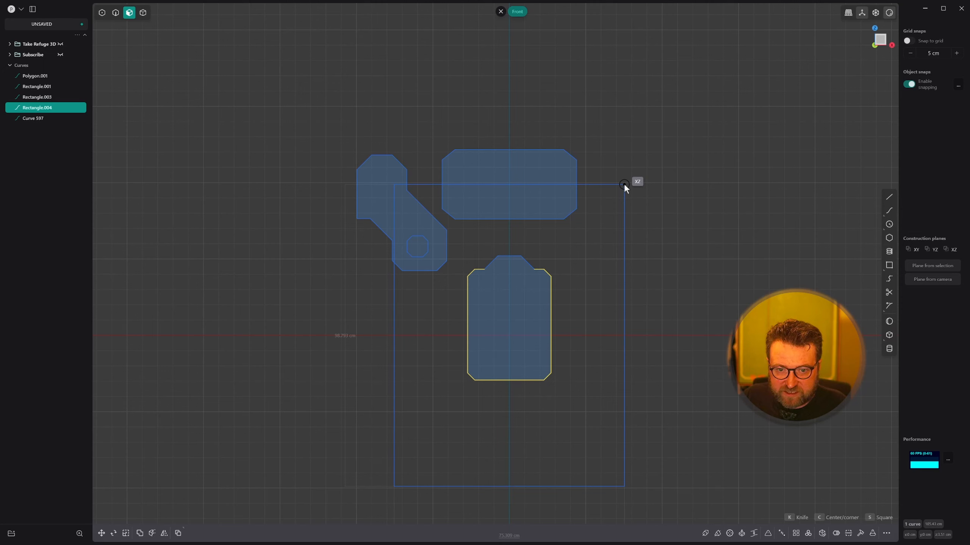
click(624, 184)
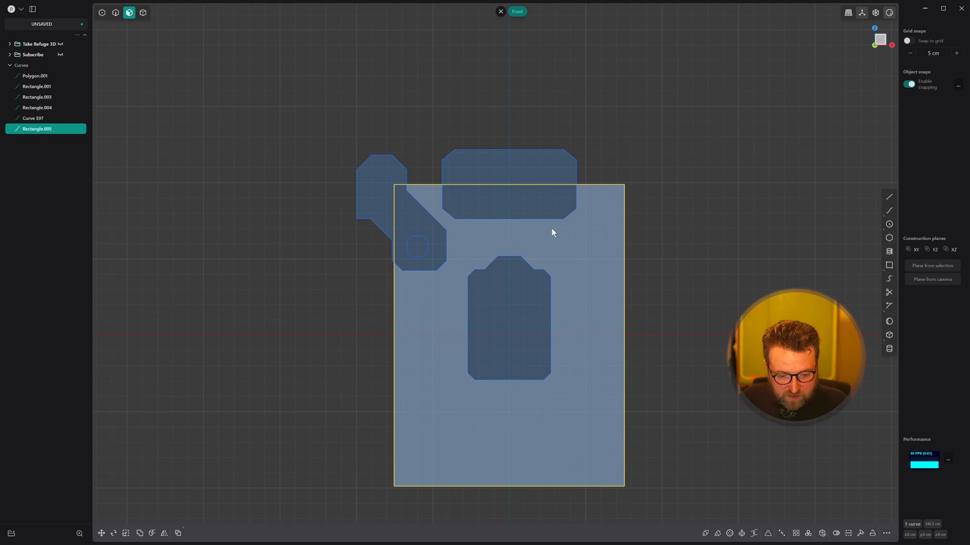
Fillet all four corners of the large rectangle with a generous outward-rounded radius
key(1)
click(394, 185)
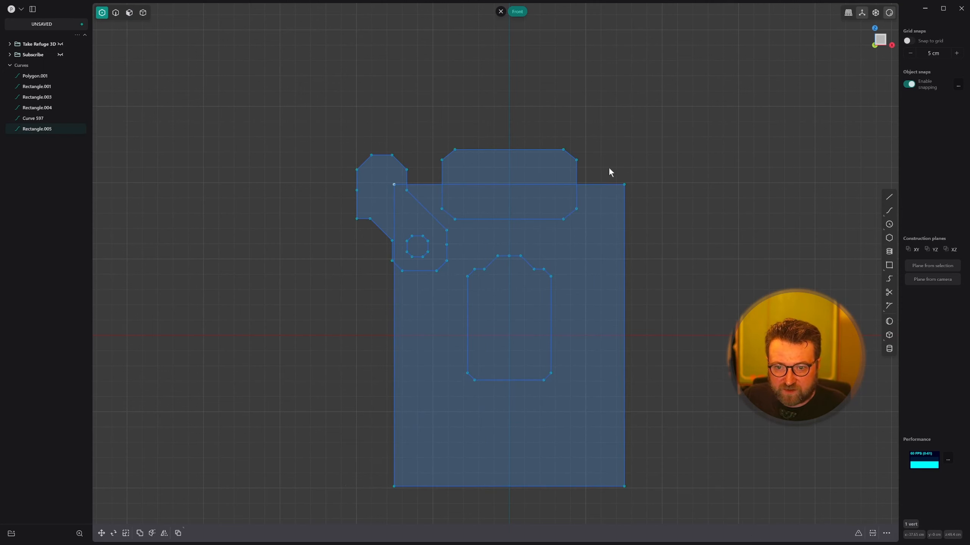
shift+drag(632, 199, 611, 214)
shift+drag(366, 436, 427, 493)
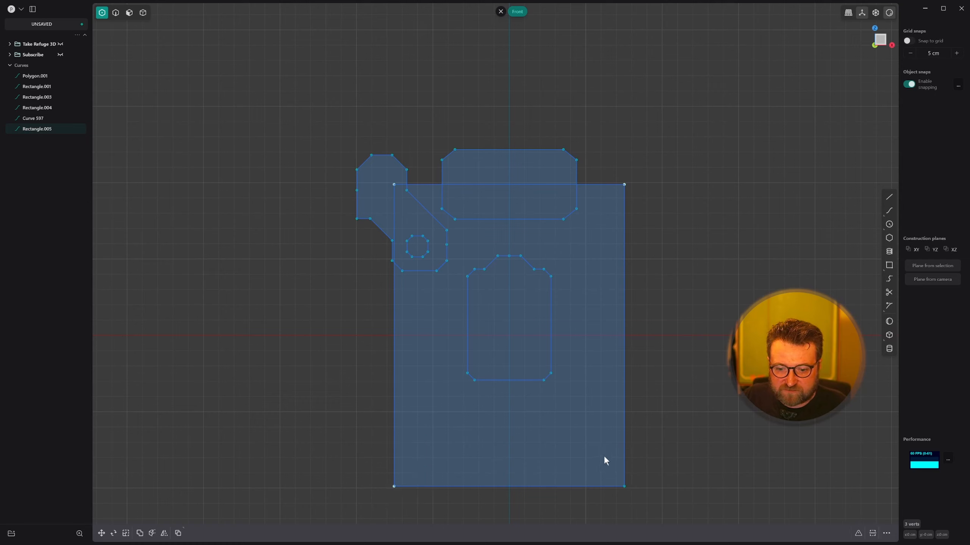
shift+drag(603, 456, 633, 489)
key(f)
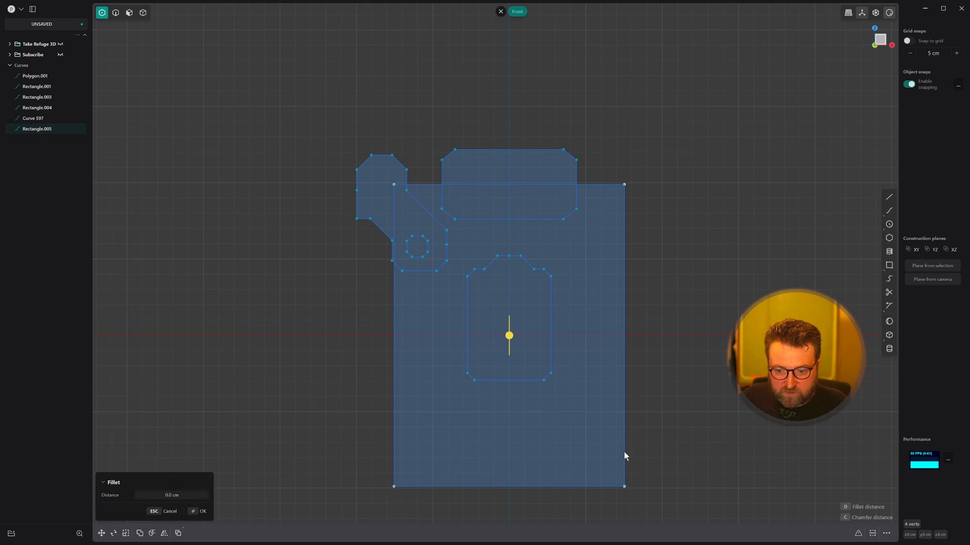
drag(516, 335, 518, 296)
key(Return)
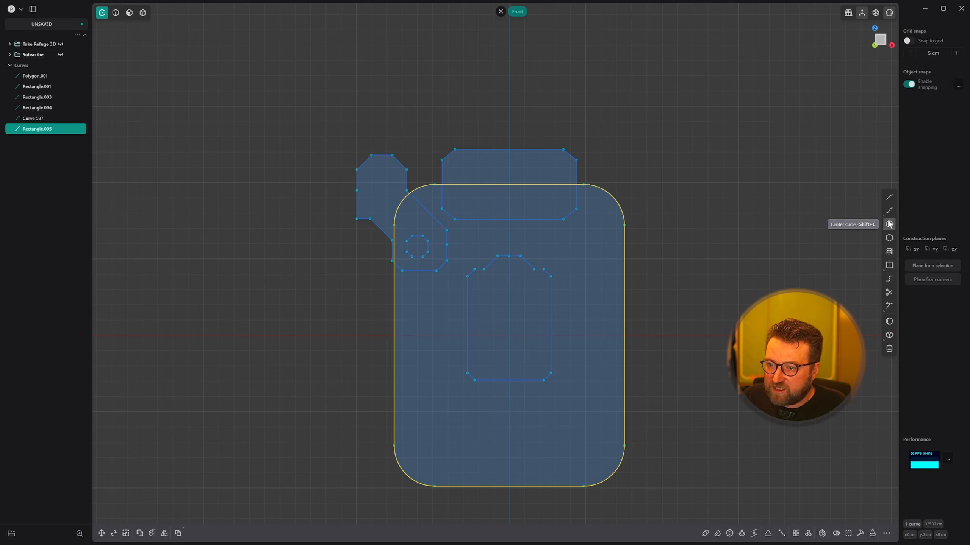
Draw a polyline rising at 45° from the large rounded rectangle's lower edge, running horizontally to the vertical axis
click(889, 197)
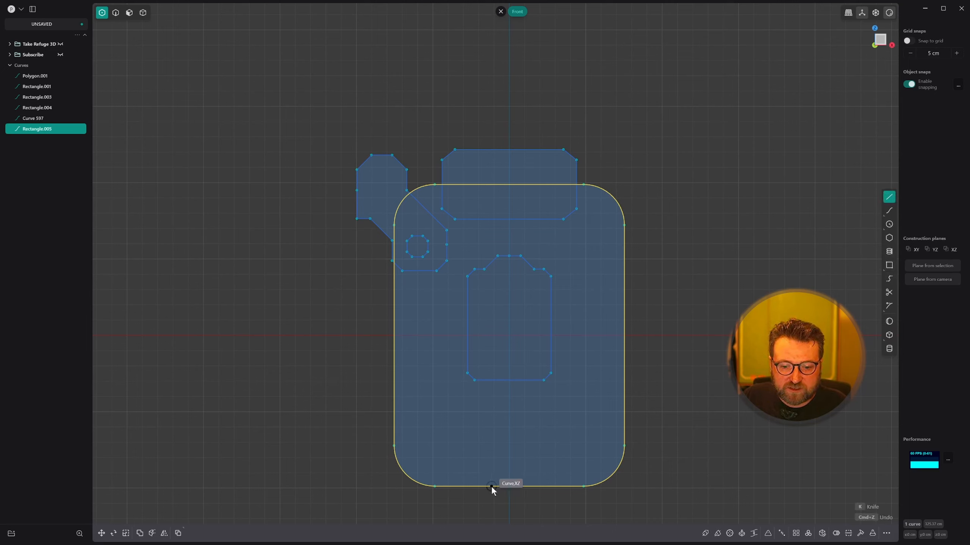
click(466, 486)
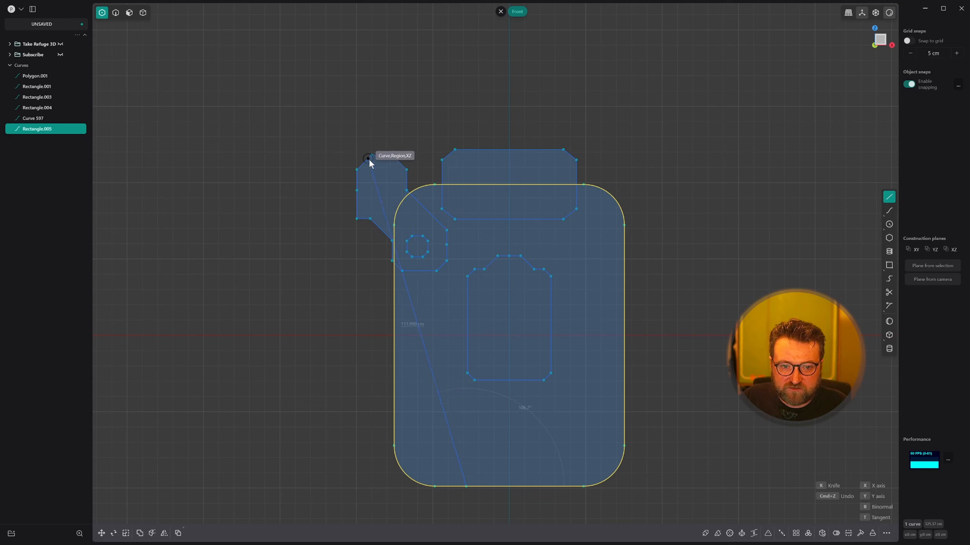
click(491, 461)
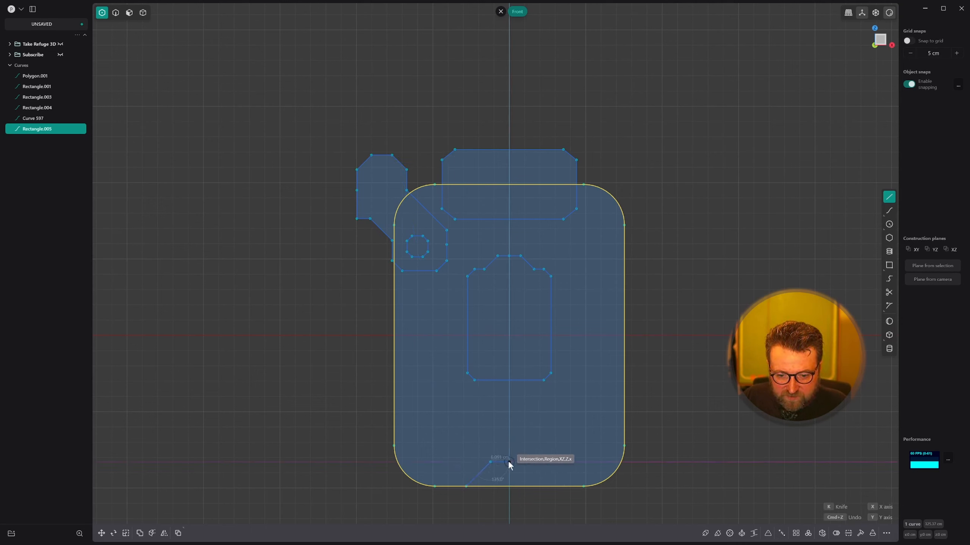
click(508, 462)
key(Return)
Mirror the half-notch polyline across the vertical axis and join the two halves into a single curve
key(alt+x)
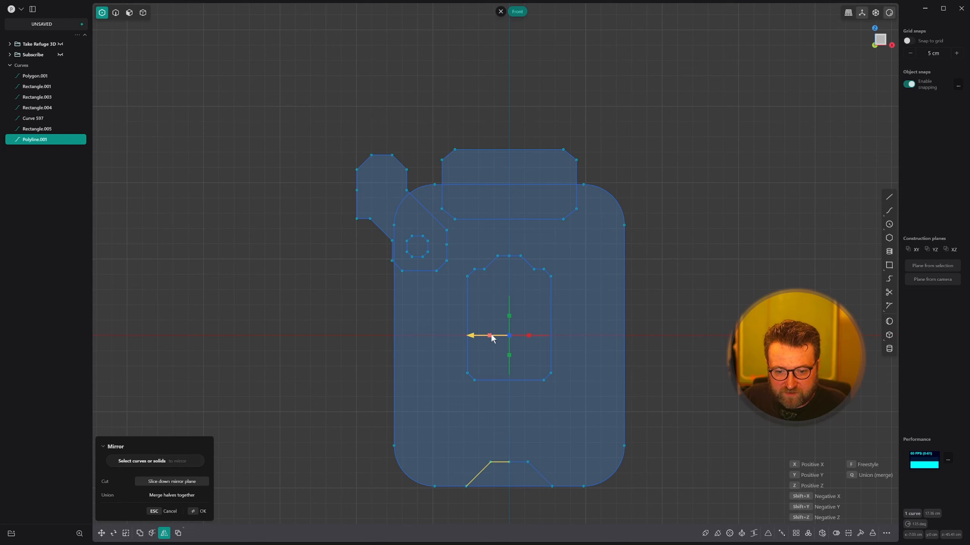
key(x)
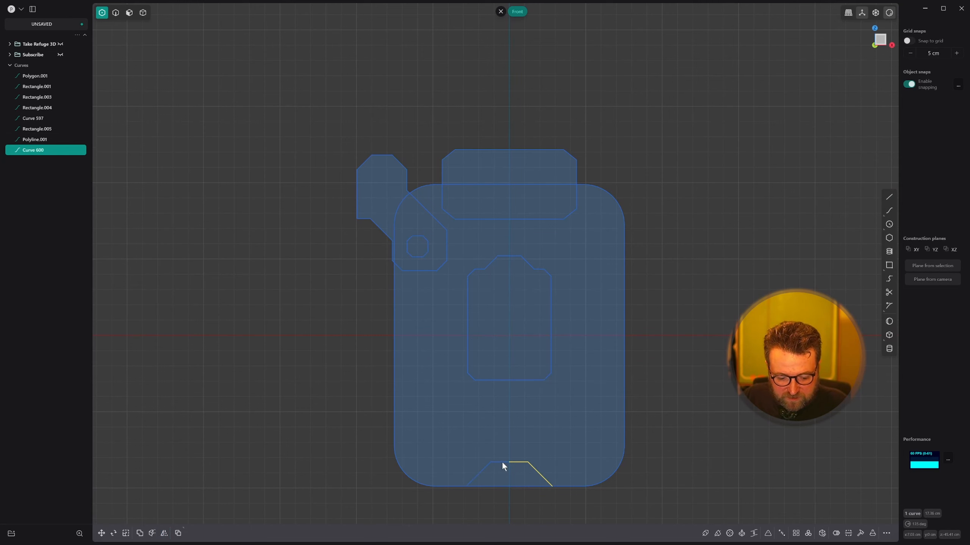
key(2)
shift+click(497, 464)
key(j)
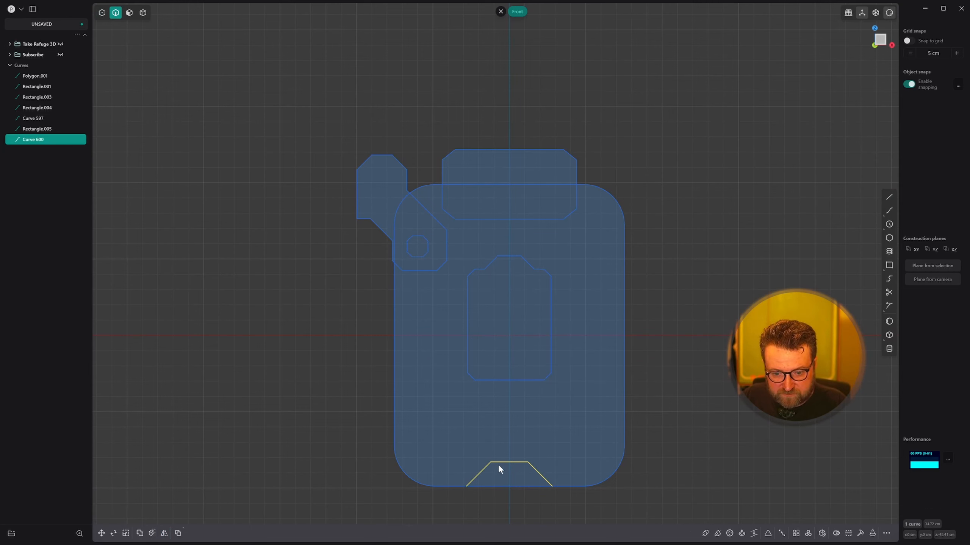
Trim the large rectangle's lower edge between the ends of the notch curve to open the notch
scroll(526, 476, down, 1)
key(t)
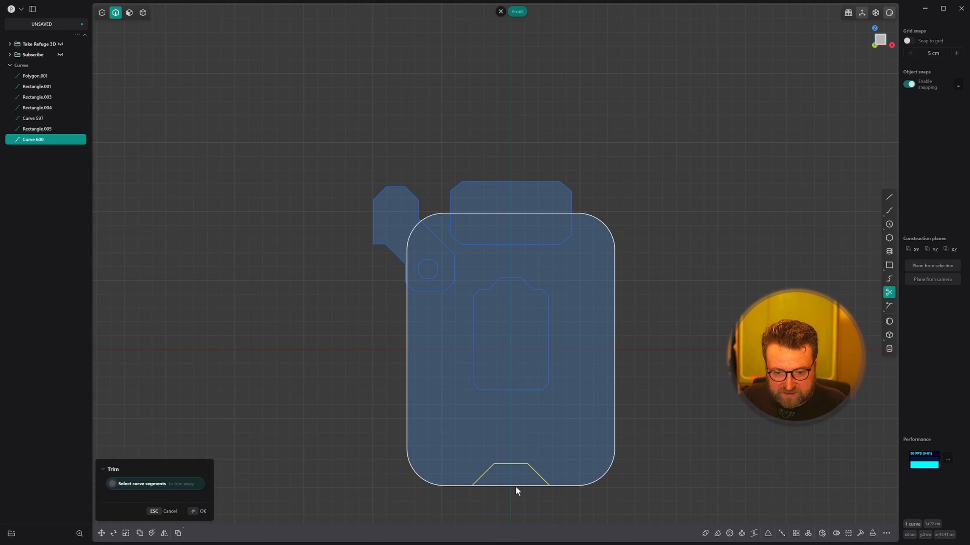
click(515, 486)
right_click(516, 486)
Join the bump curve and the chamfered body outline in the centre into one closed curve
middle_drag(515, 487, 498, 441)
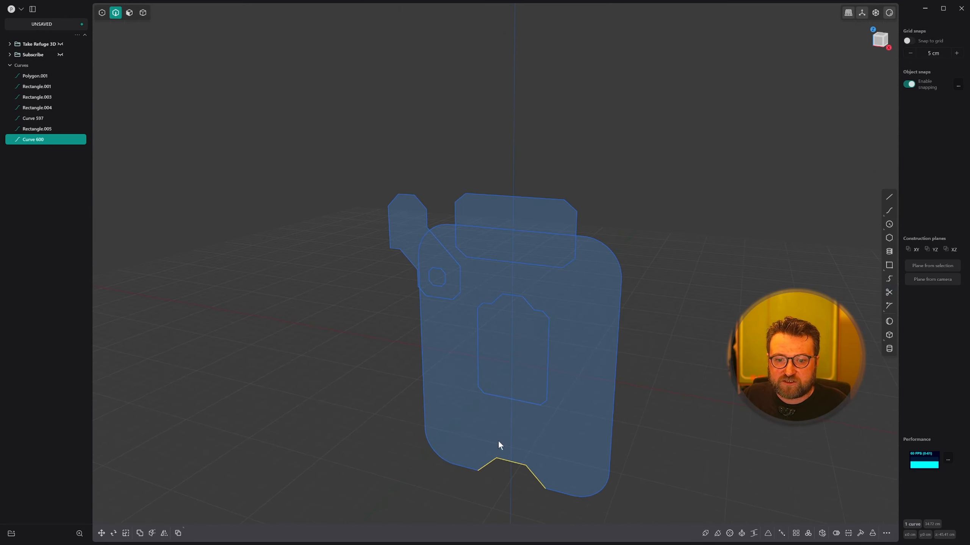
click(518, 296)
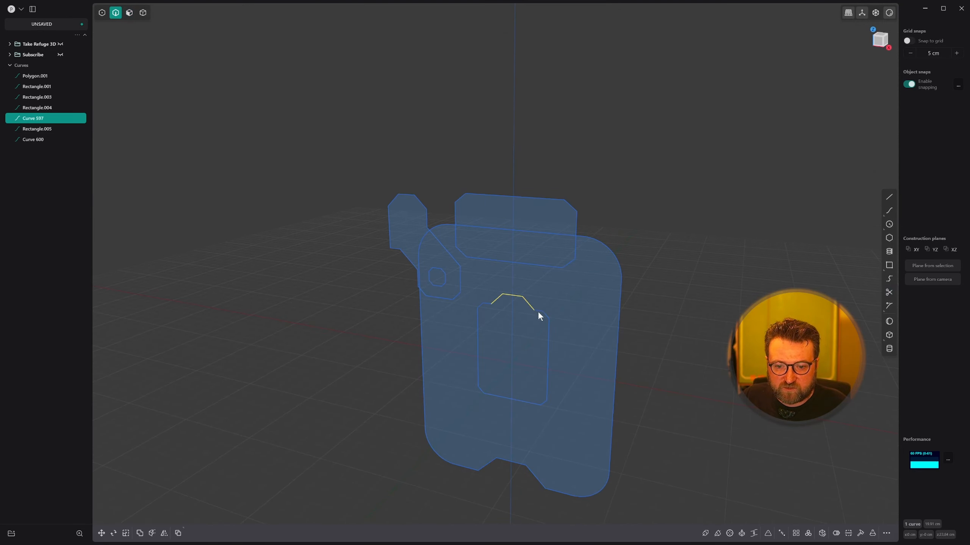
click(538, 311)
key(j)
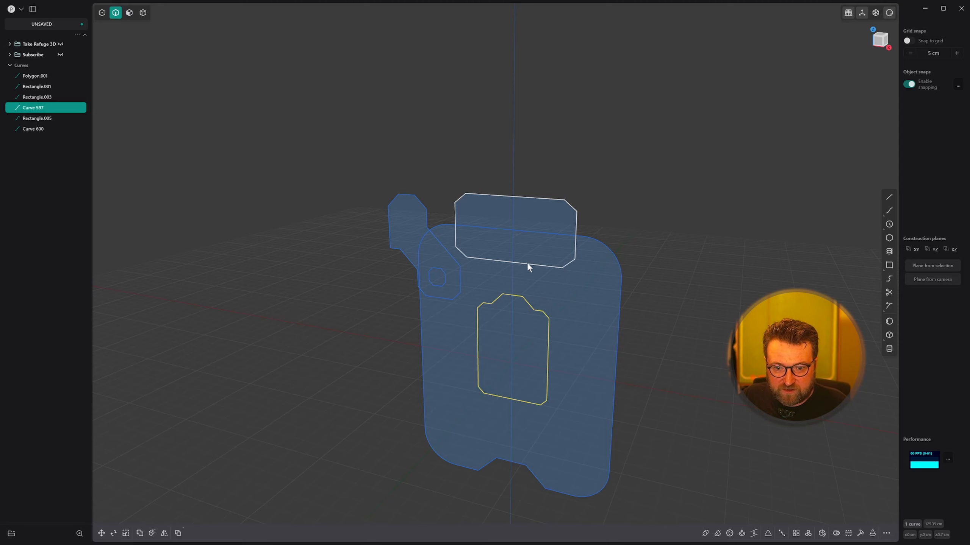
Try moving the arm, arm hole, upper plate and centre plate curves 7.5 cm along the Y axis
click(527, 263)
click(458, 280)
click(451, 280)
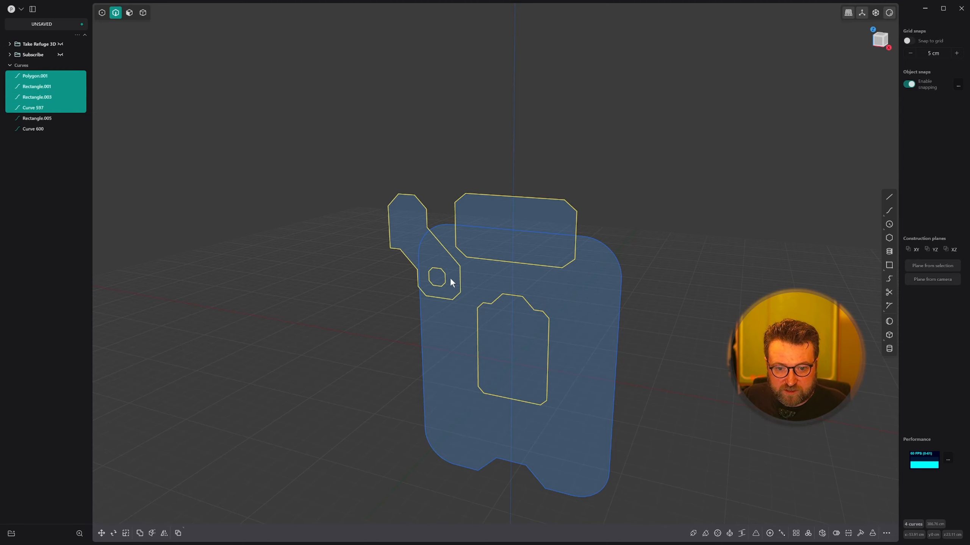
middle_drag(451, 280, 440, 293)
key(g)
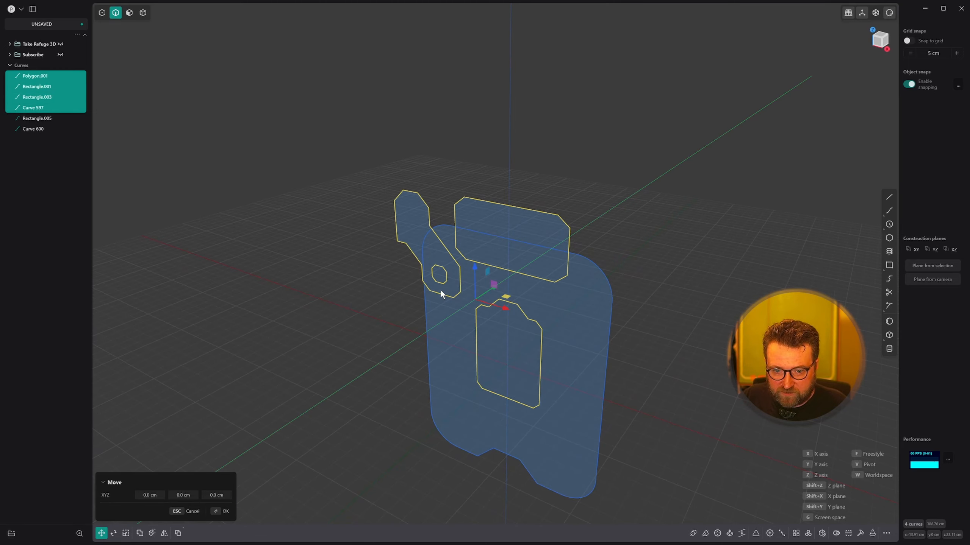
text(7.5)
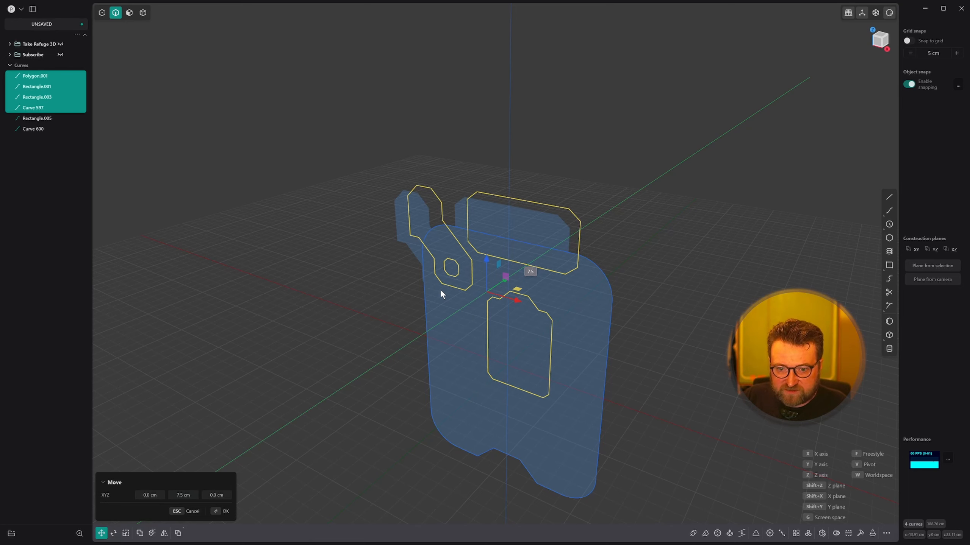
key(Return)
Move the arm, arm hole, upper plate and centre plate curves -7.5 cm along the Y axis
middle_drag(506, 277, 489, 205)
key(4)
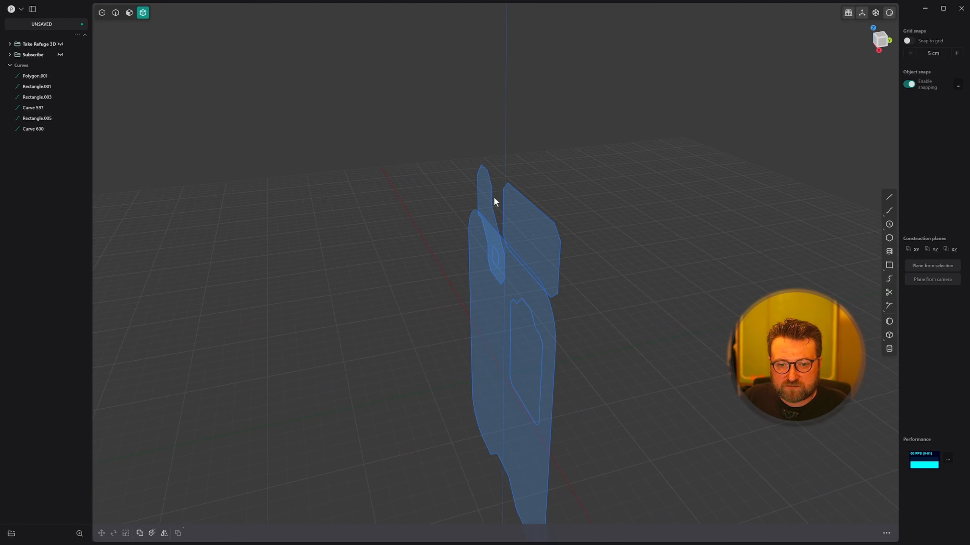
click(512, 243)
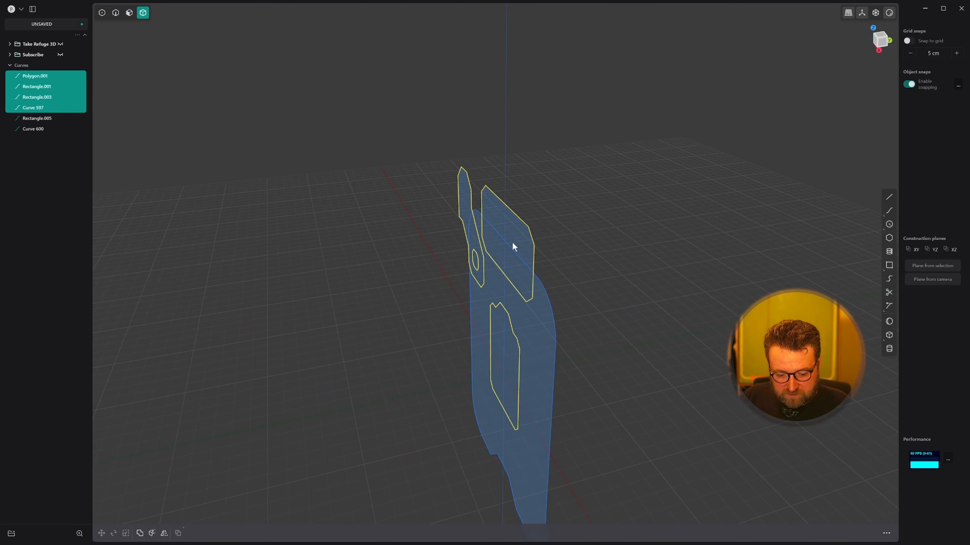
text(g-7.5)
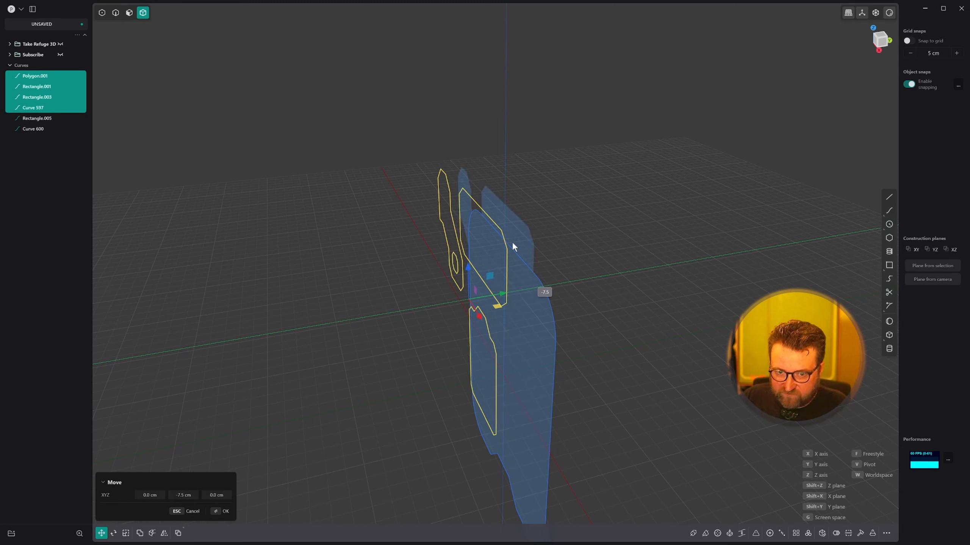
key(Return)
Extrude the large notched rounded body region symmetrically to both sides of its curve into a solid
click(525, 308)
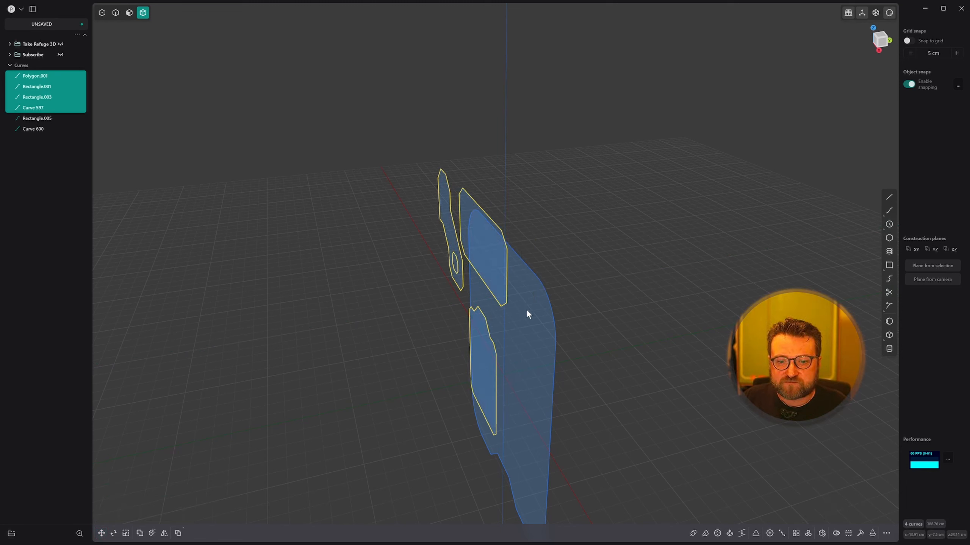
key(Escape)
click(528, 305)
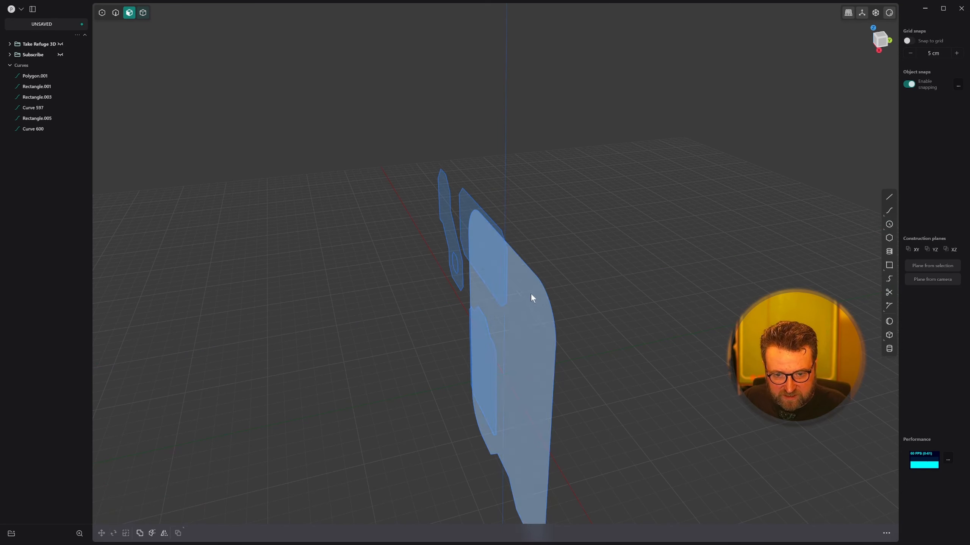
key(e)
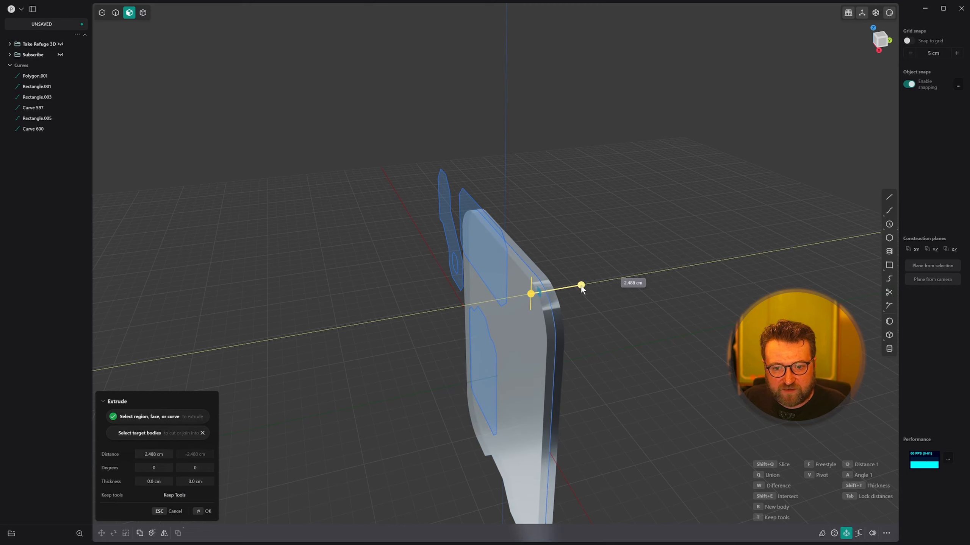
click(597, 287)
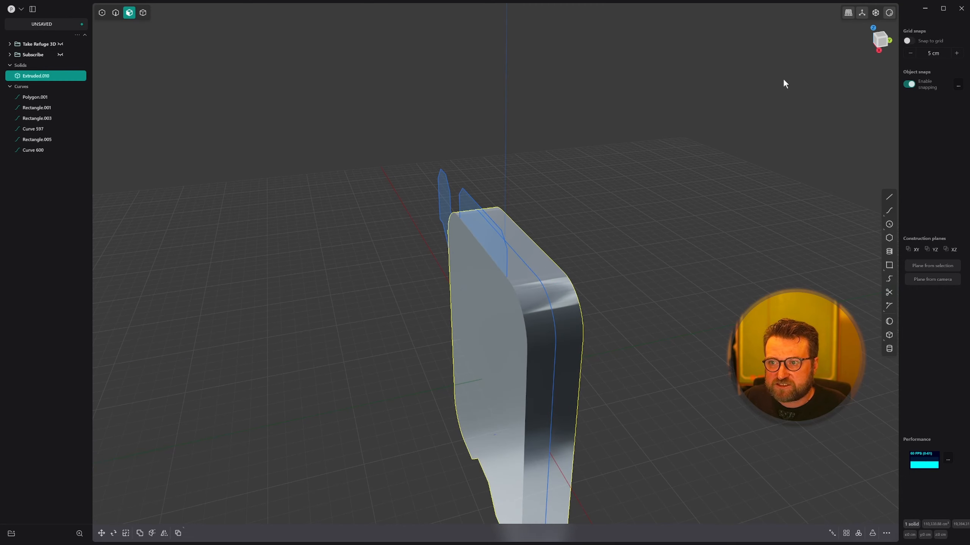
Switch the viewport to an orange matcap and try to offset the body's side face
click(891, 13)
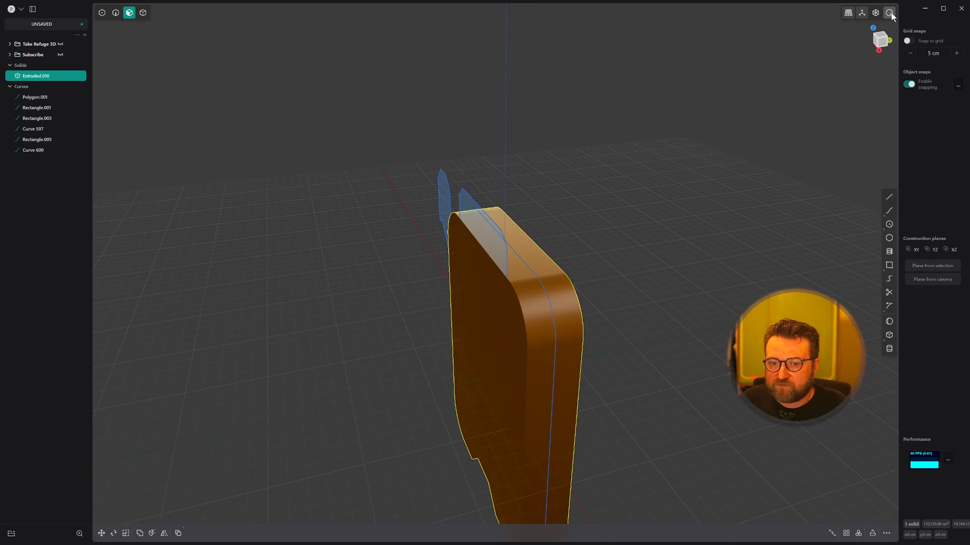
middle_drag(436, 290, 573, 277)
click(569, 298)
key(o)
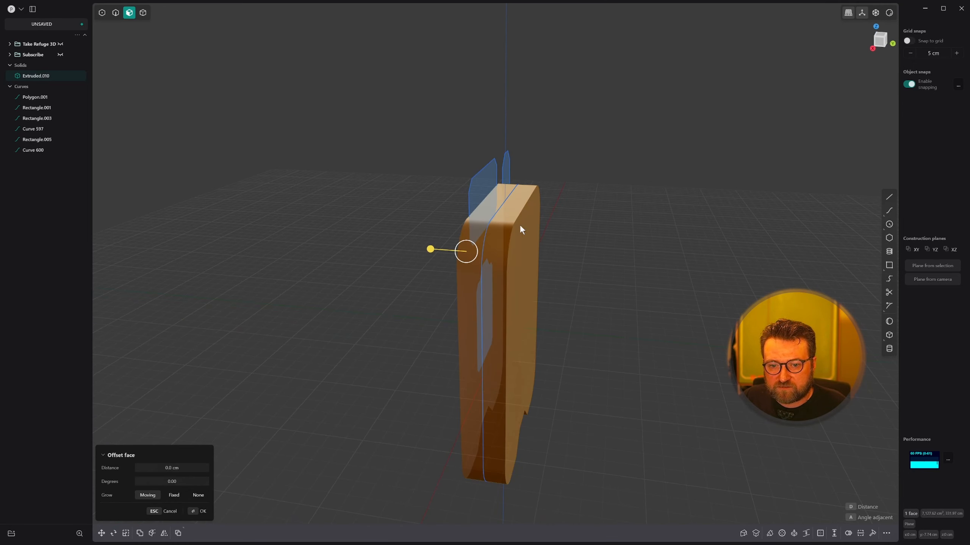
shift+click(520, 228)
Extrude the arm, upper plate and centre plate regions together, symmetrically to both sides, as separate solids
middle_drag(573, 237, 460, 219)
click(459, 206)
key(e)
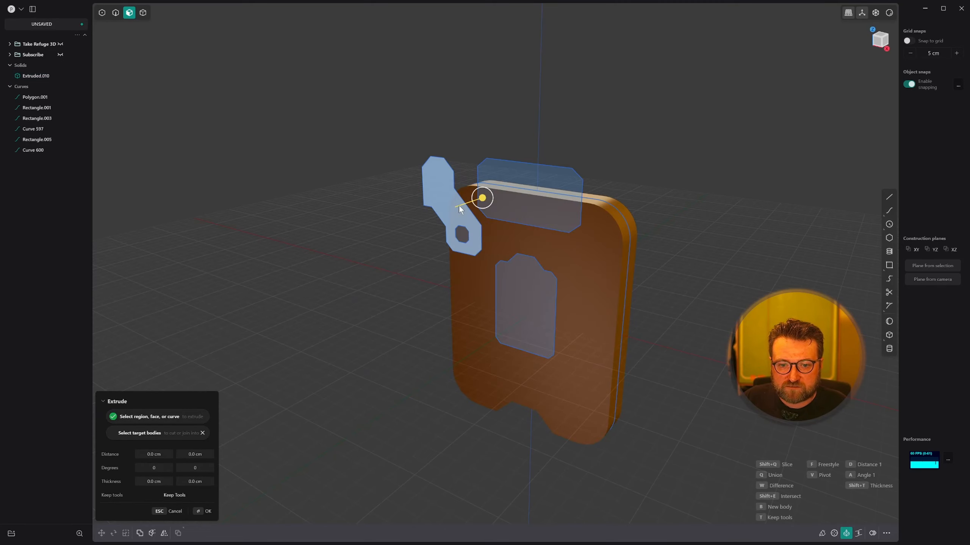
click(508, 184)
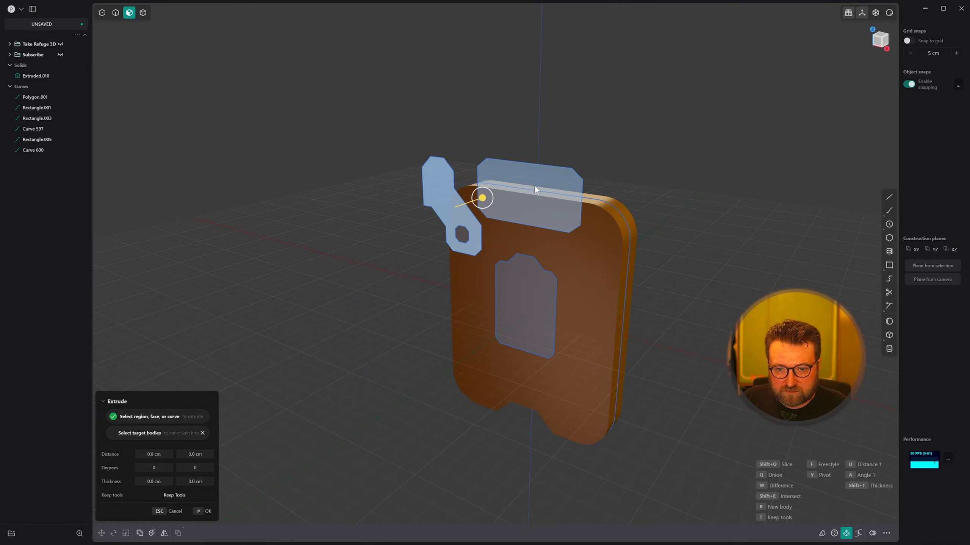
click(523, 292)
drag(544, 277, 538, 281)
key(Return)
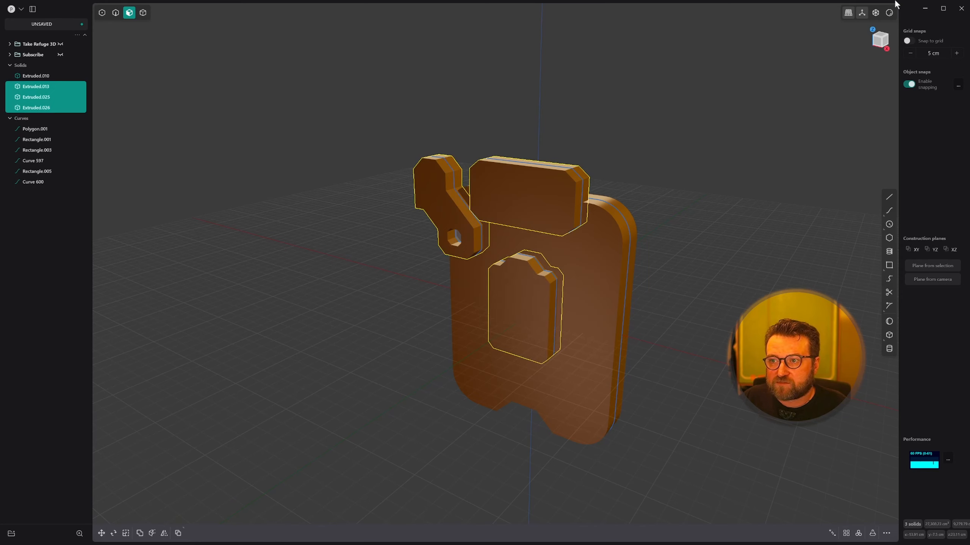
Change the viewport shading to the grey metallic matcap
click(889, 13)
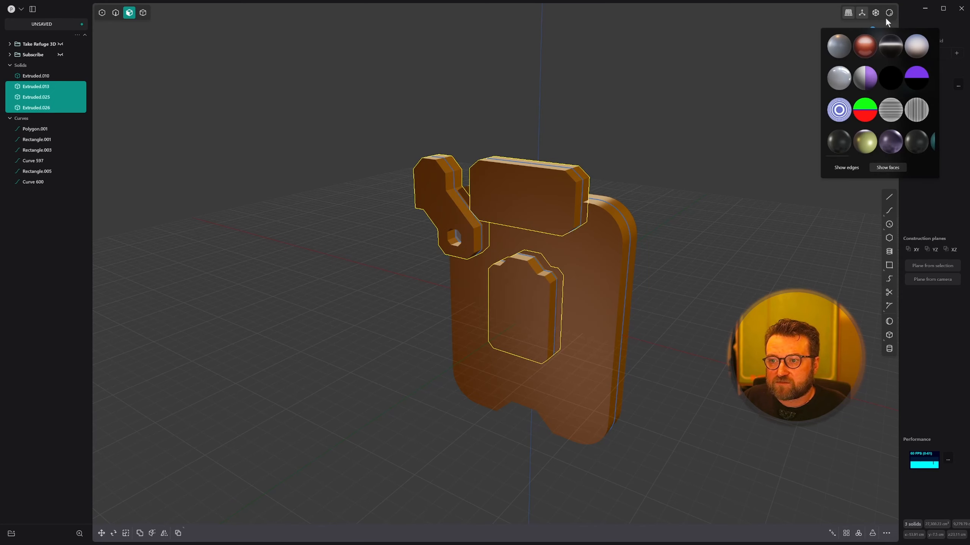
click(845, 50)
middle_drag(624, 203, 508, 208)
Delete the source curves of the upper plate, the arm and the centre plate
key(2)
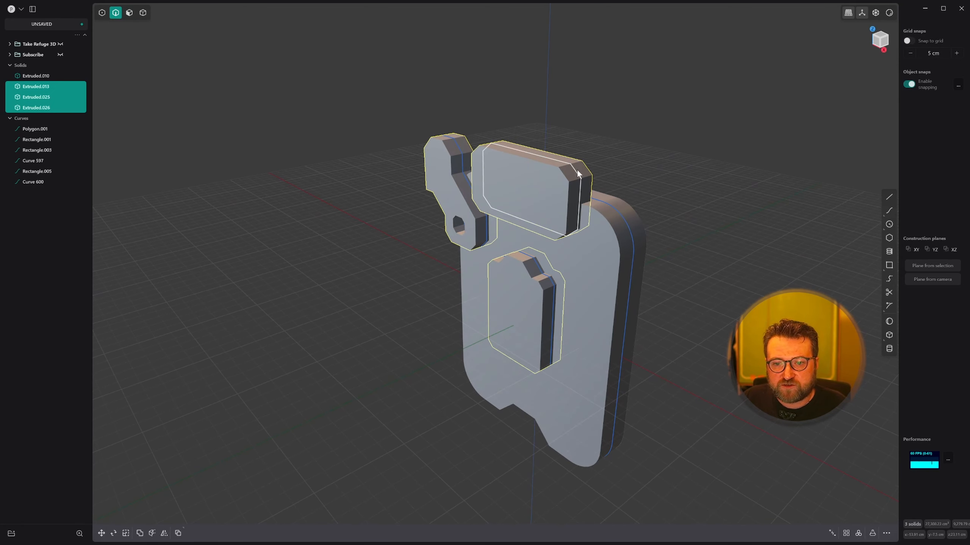
click(577, 171)
shift+click(459, 148)
shift+click(554, 297)
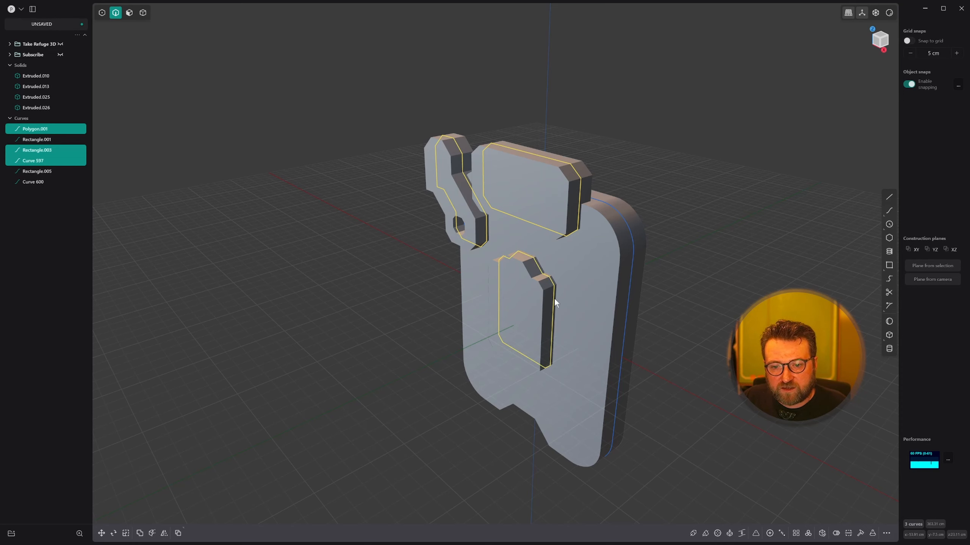
key(Delete)
Mirror the arm solid along the X axis to the opposite side of the body
middle_drag(553, 297, 524, 247)
key(3)
key(4)
click(466, 230)
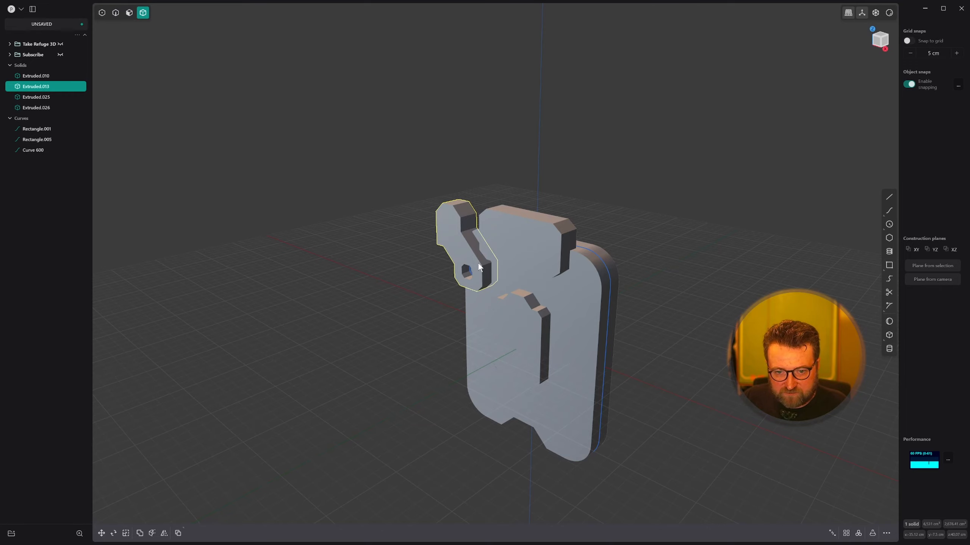
key(alt+z)
middle_drag(535, 278, 586, 267)
key(alt+x)
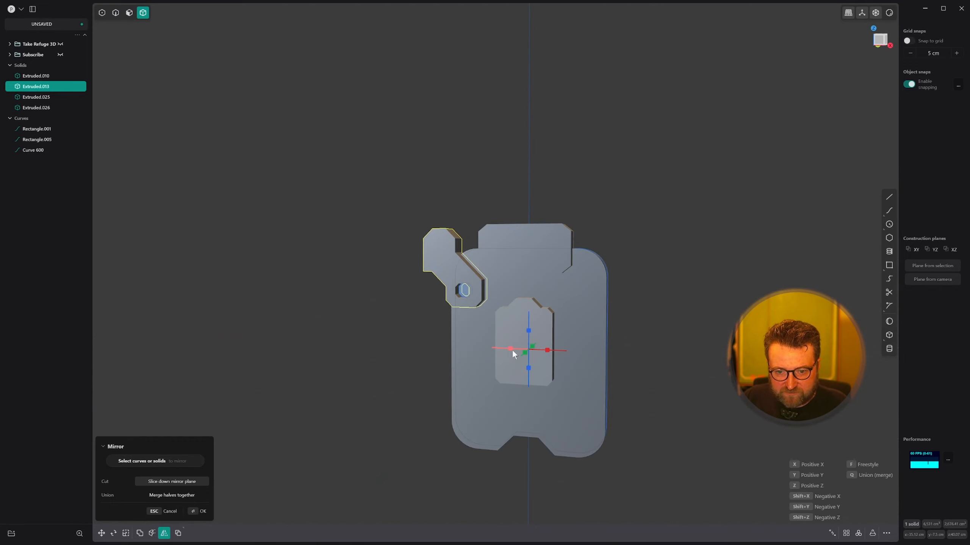
click(511, 349)
mouse_move(509, 345)
middle_down()
mouse_move(497, 353)
mouse_move(516, 343)
mouse_move(504, 340)
middle_up()
key(Return)
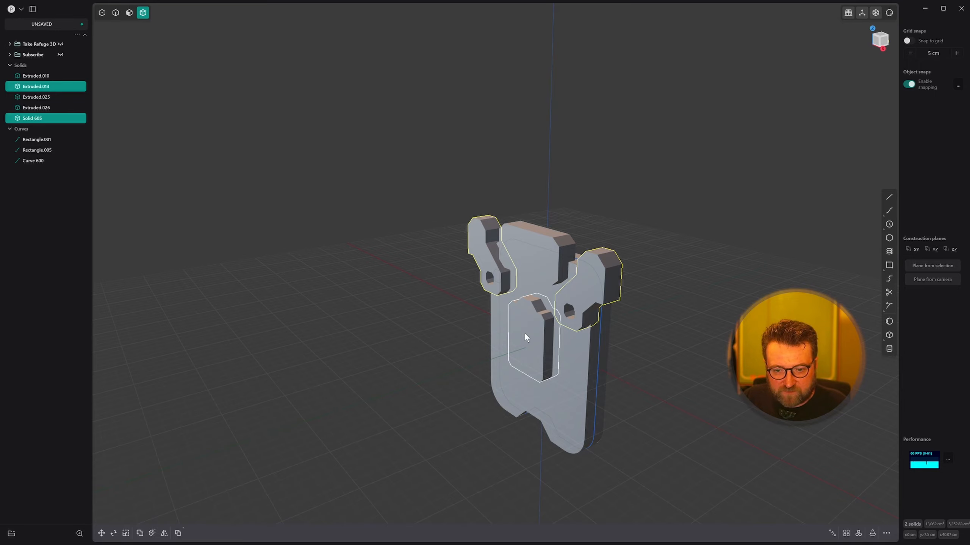
Mirror the two upper arms along Z to the body's lower corners, and mirror all four arms along Y to its back
key(alt+x)
click(546, 322)
key(Return)
key(alt+x)
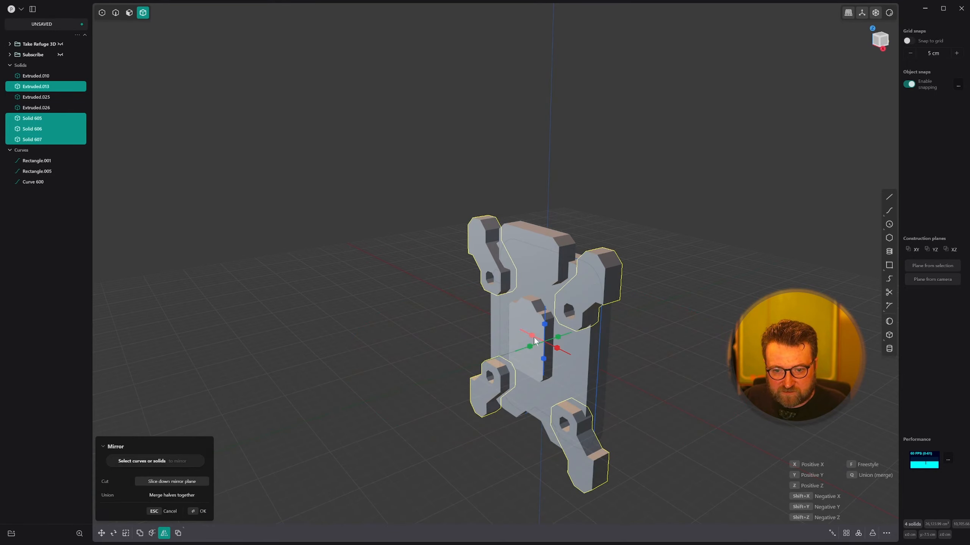
click(530, 347)
key(Return)
Turn on the display of the solids' edges and examine the plates and mirrored arms
mouse_move(534, 335)
middle_down()
mouse_move(582, 340)
mouse_move(610, 323)
mouse_move(538, 326)
middle_up()
click(538, 327)
scroll(535, 308, up, 5)
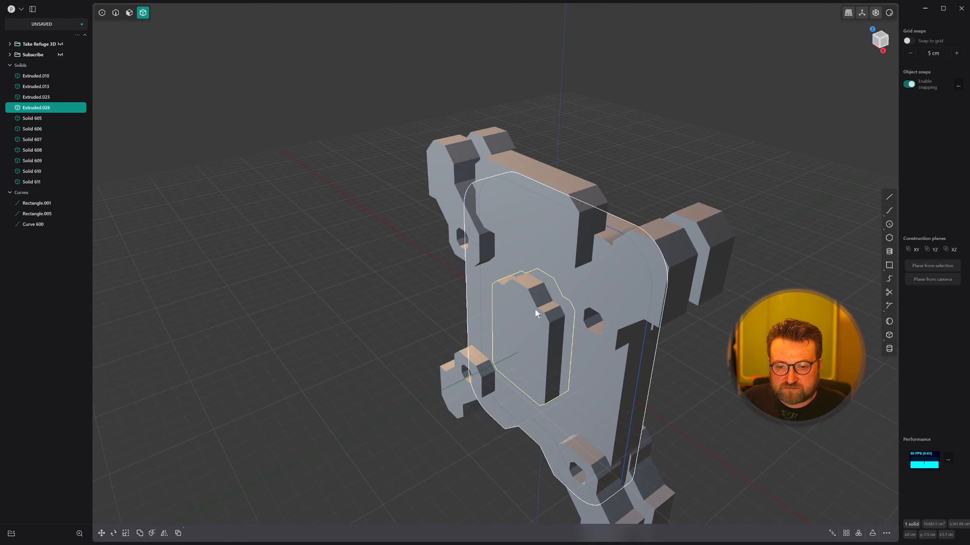
middle_drag(544, 283, 521, 296)
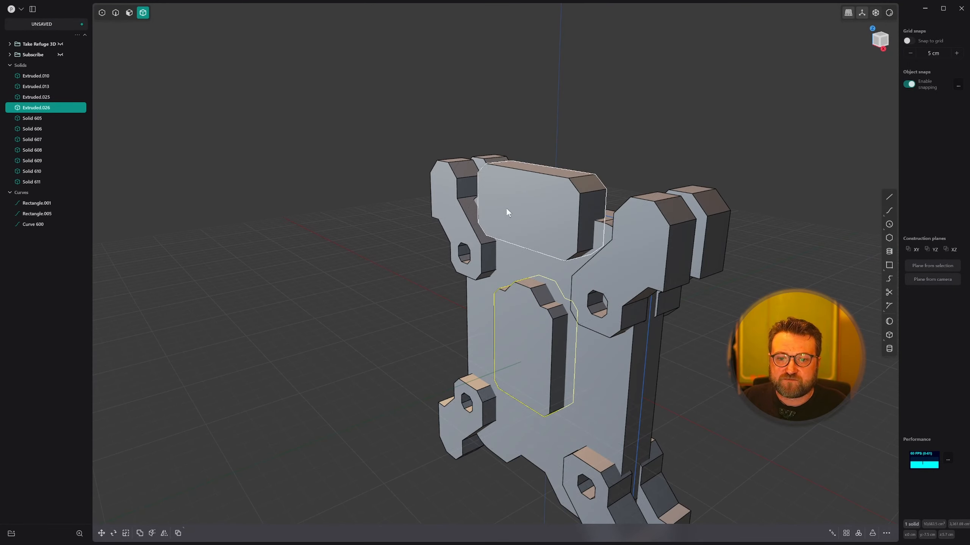
scroll(506, 208, down, 3)
click(577, 140)
middle_drag(584, 143, 718, 188)
scroll(643, 168, down, 3)
Delete the leftover curves of the large rounded body and the arm hole
middle_drag(478, 281, 563, 286)
key(2)
click(493, 276)
key(x)
scroll(510, 298, up, 2)
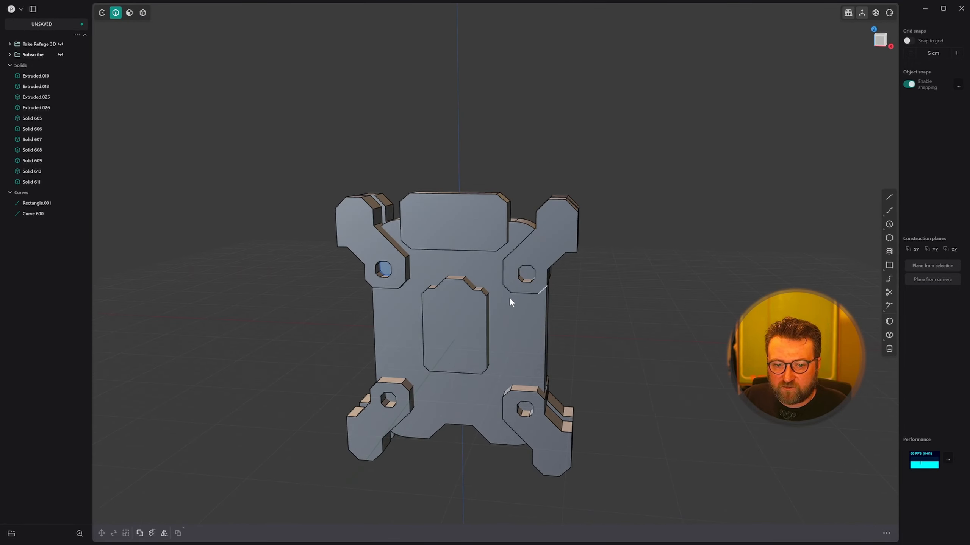
click(384, 271)
key(x)
Set the view of the assembly to Front
middle_drag(434, 274, 462, 305)
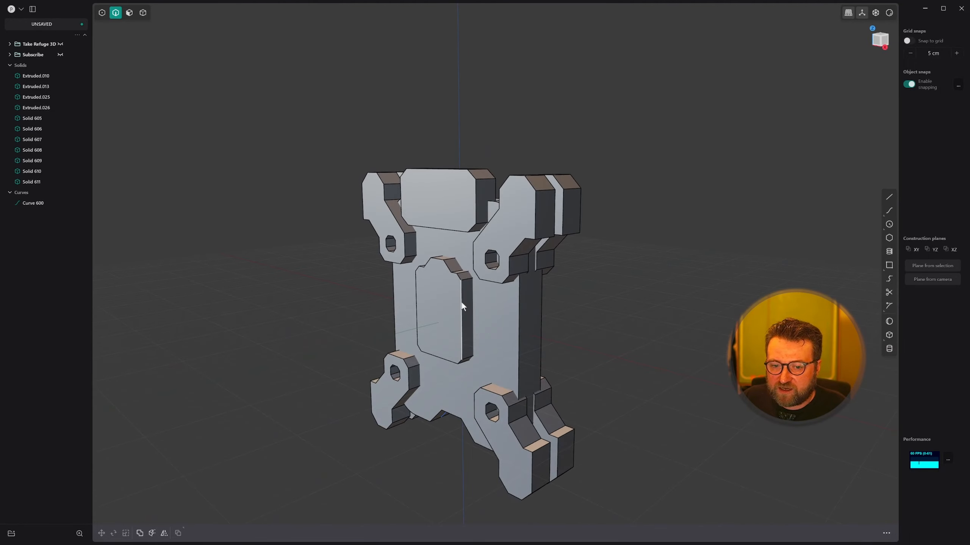
middle_drag(318, 252, 325, 293)
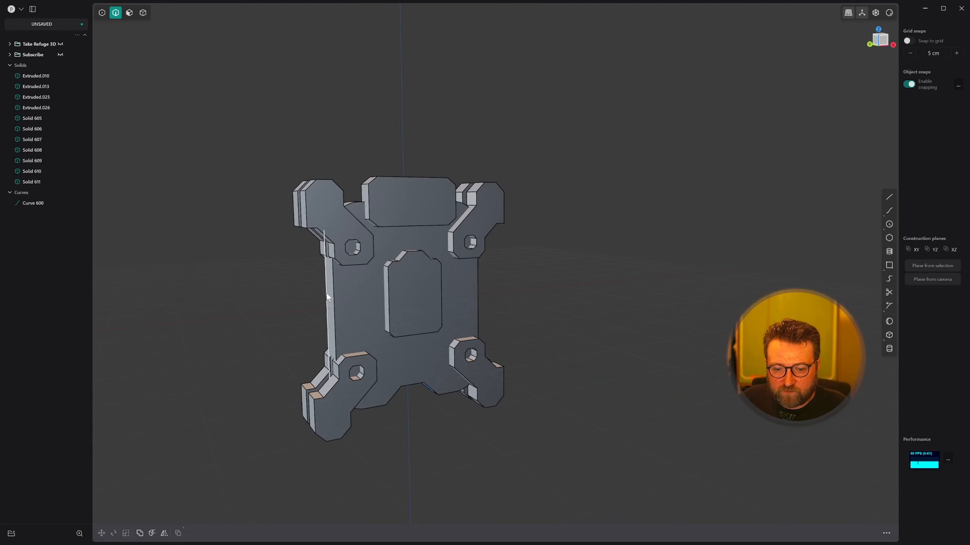
key(KP_1)
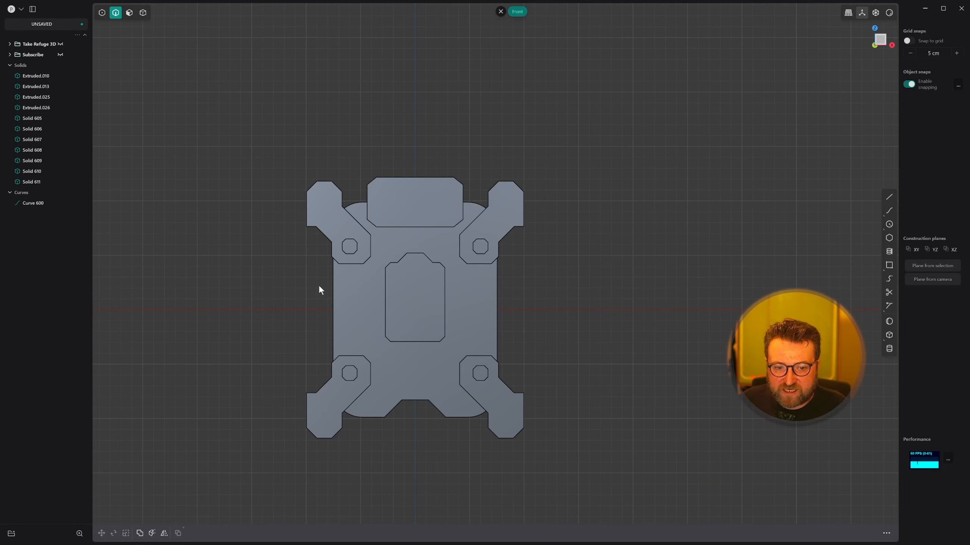
click(889, 197)
click(520, 261)
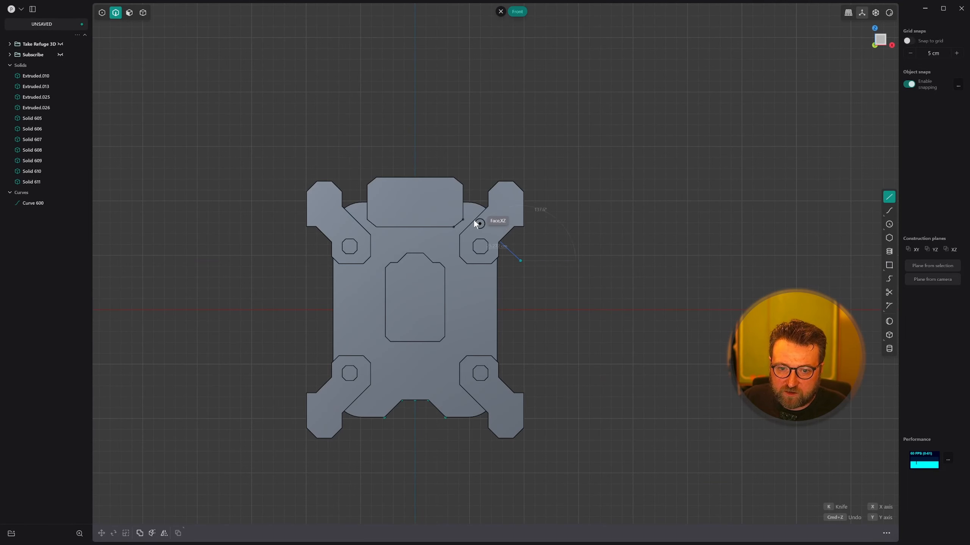
click(481, 300)
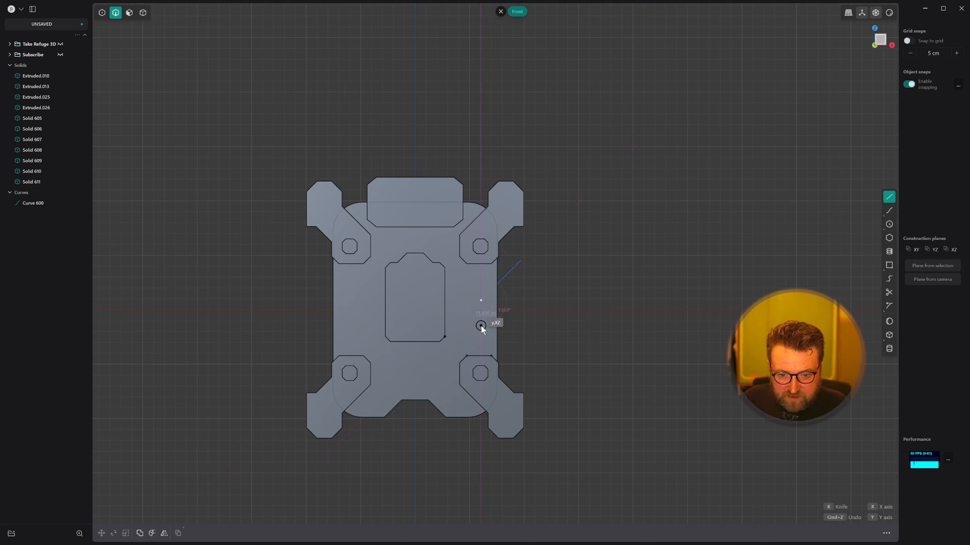
click(507, 385)
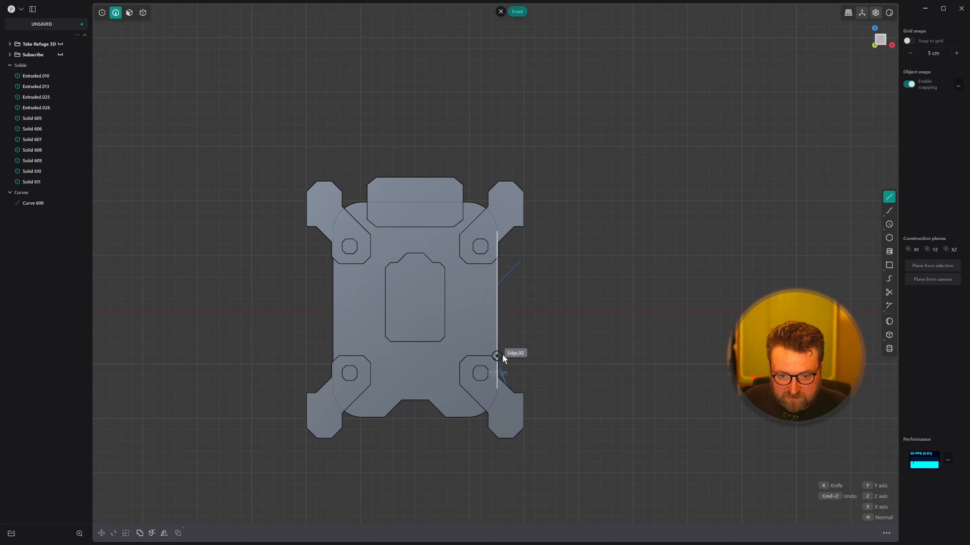
key(Escape)
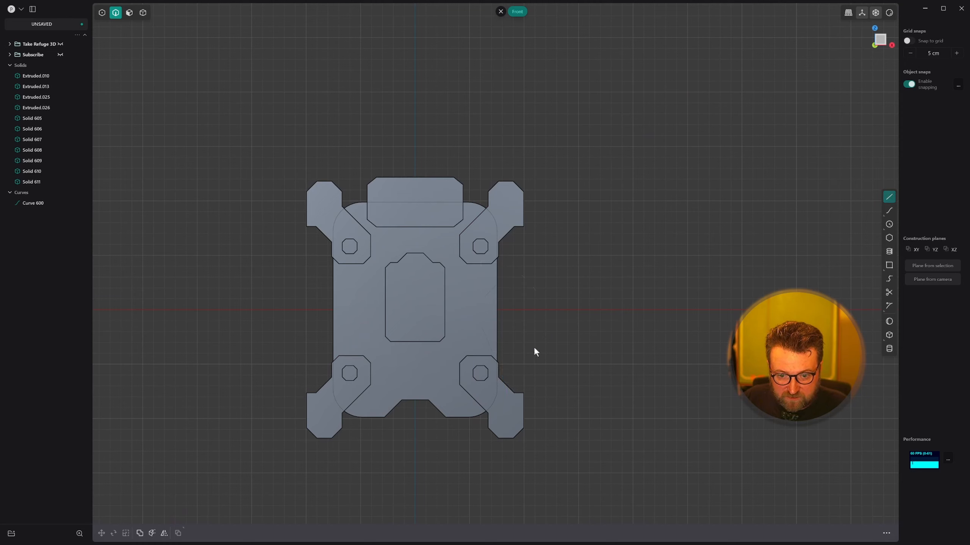
Draw an open polyline across the body's right edge, running diagonally inward, briefly vertical, and diagonally outward as a side notch outline
click(888, 197)
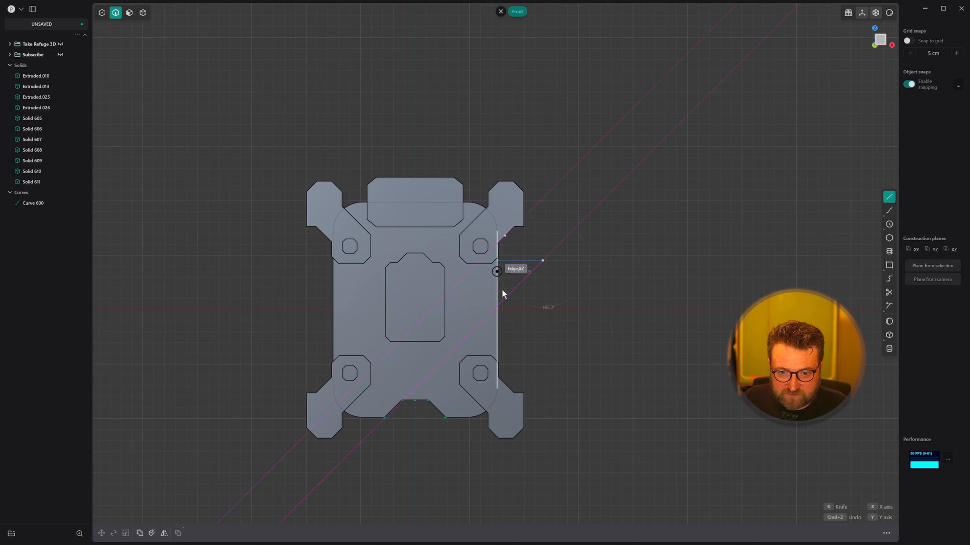
click(482, 319)
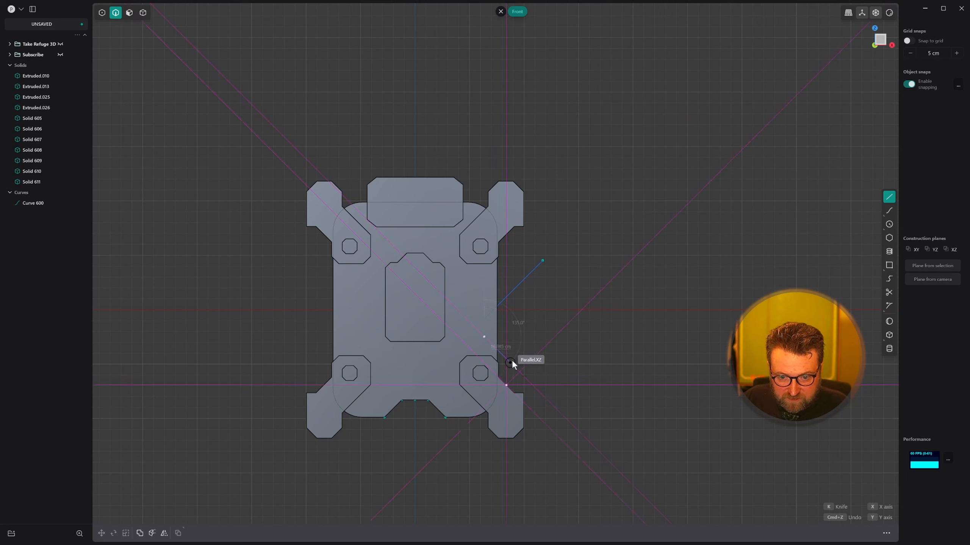
click(520, 369)
key(Return)
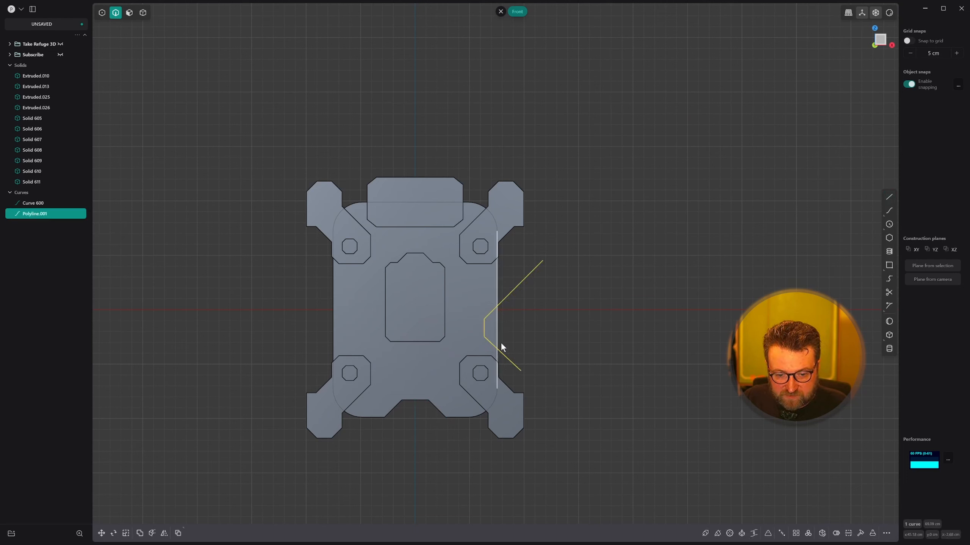
Cut the body with the side notch polyline and delete the cut-off piece at its right edge
key(c)
click(463, 306)
key(Return)
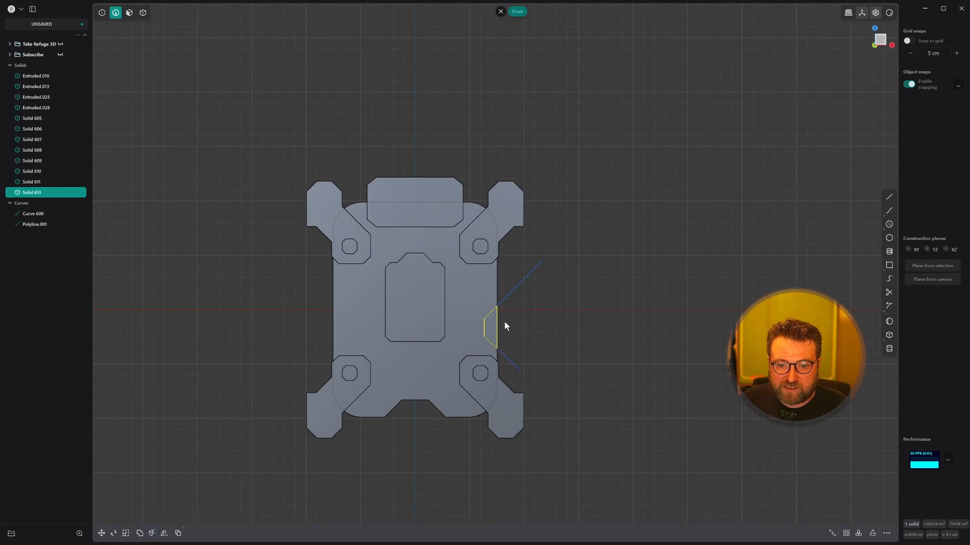
key(4)
click(493, 321)
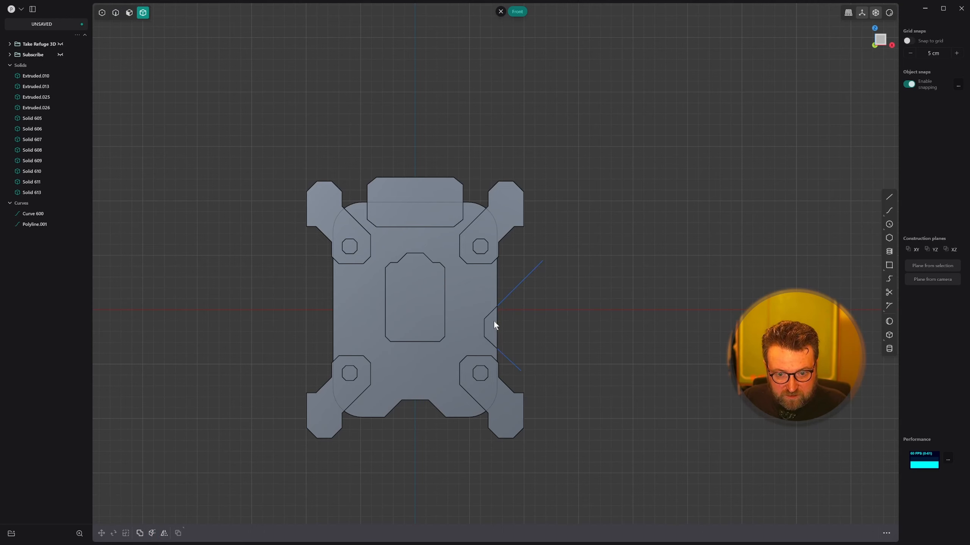
click(494, 321)
key(x)
Delete the leftover polyline used to cut the body's side notch
middle_drag(493, 320, 480, 334)
scroll(481, 335, down, 1)
key(2)
click(518, 283)
key(x)
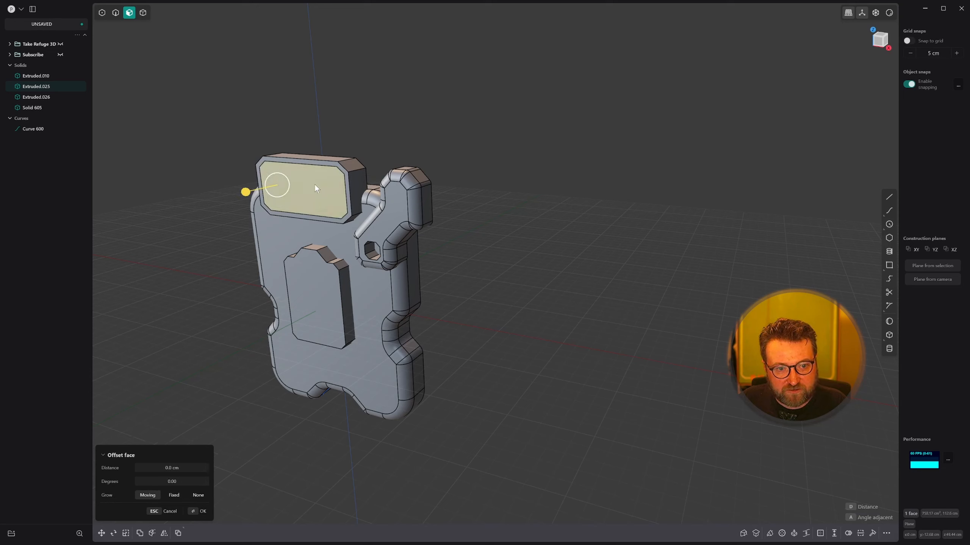
Recess the upper plate's framed front face by about 1.97 cm and offset its outline inward by about 0.97 cm
drag(248, 191, 254, 191)
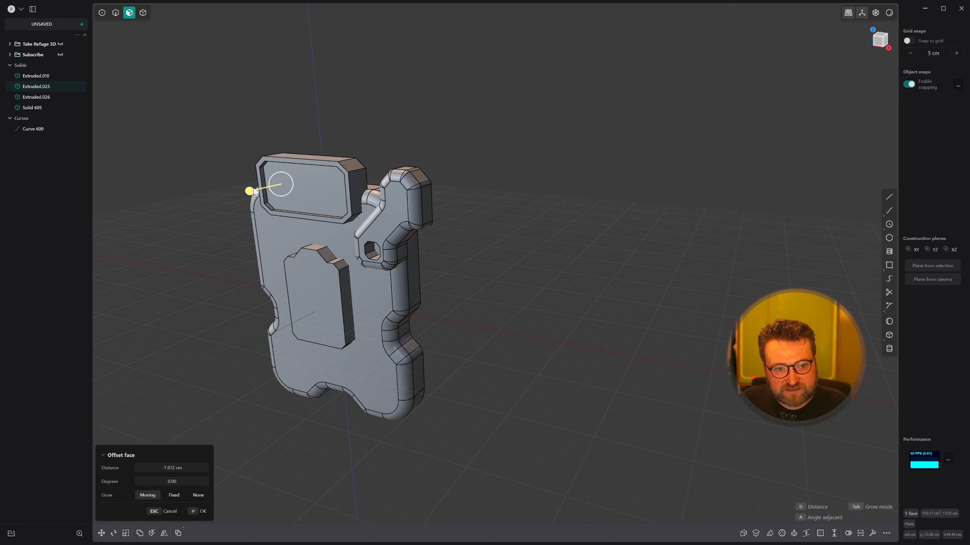
key(o)
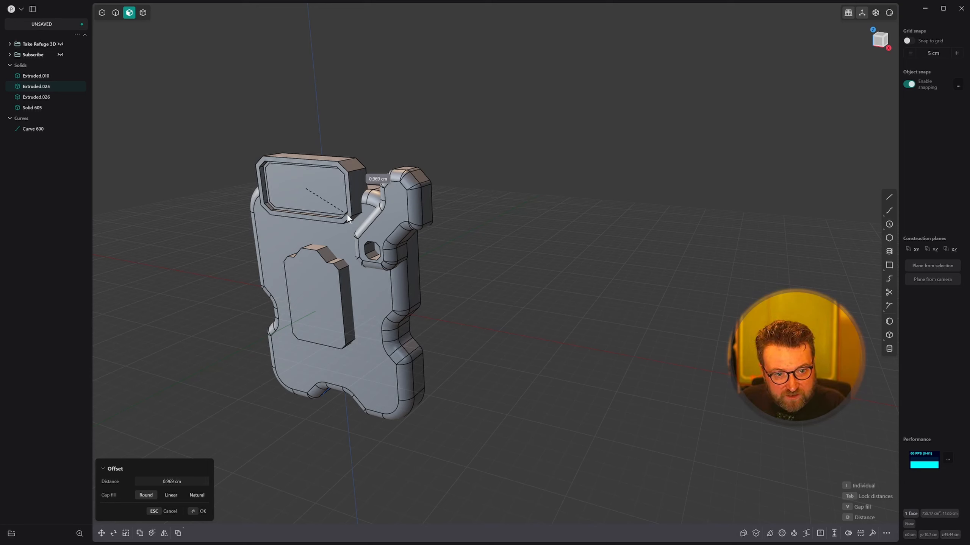
click(347, 214)
Extrude the upper plate's inner face outward into a raised block and offset a narrow border inside the block's front face
key(e)
drag(286, 198, 328, 187)
scroll(303, 201, up, 3)
key(o)
click(312, 187)
key(e)
Select the four inner control points of the block's bordered front face and move them outward to bulge the surface
key(1)
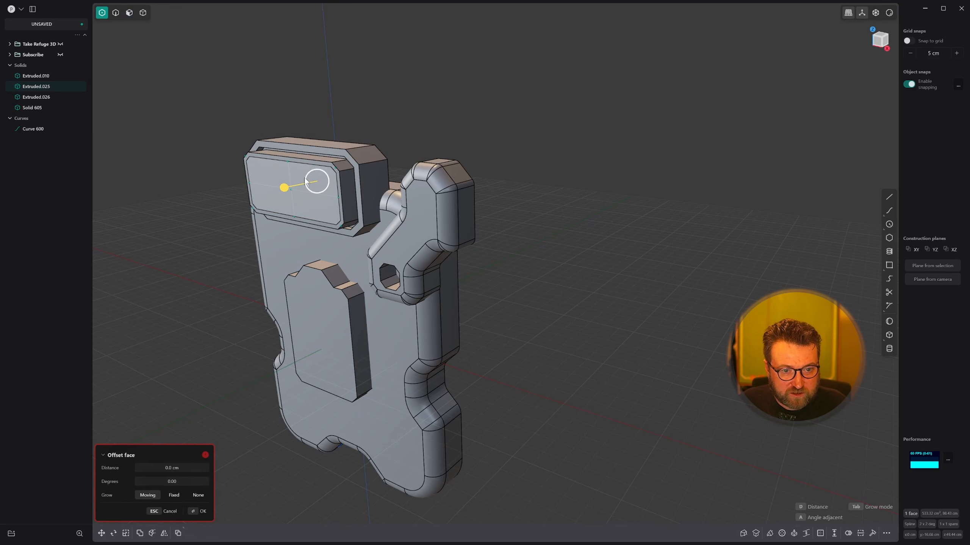
key(3)
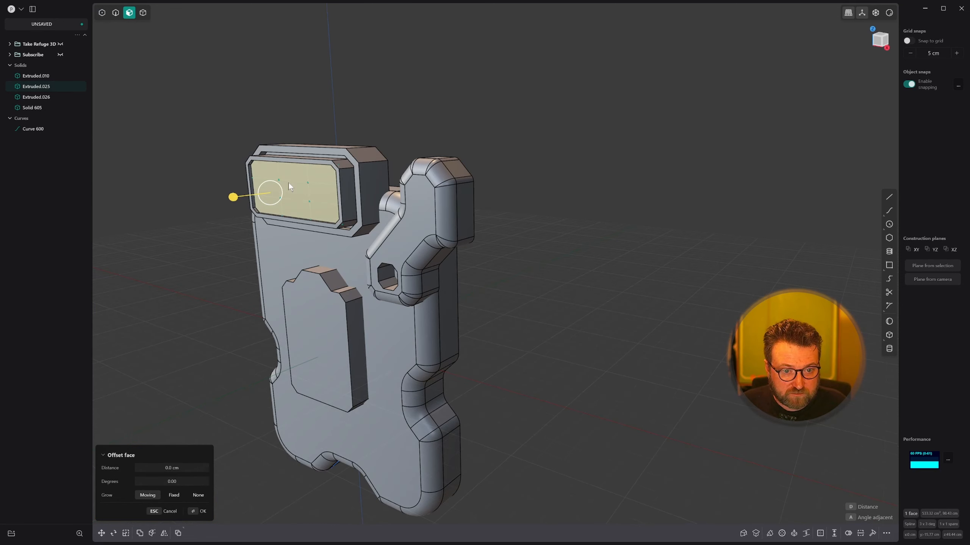
key(shift+1)
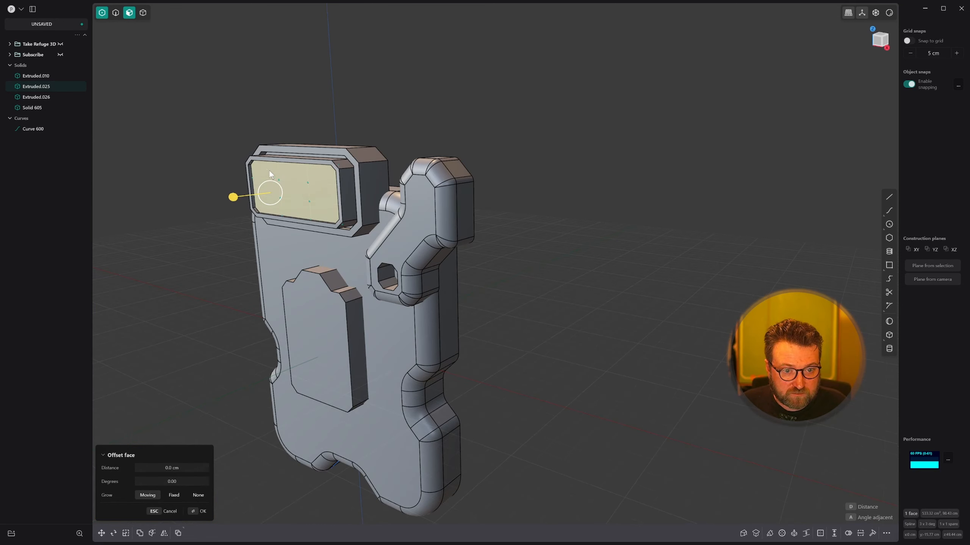
drag(266, 167, 316, 200)
middle_drag(316, 200, 298, 205)
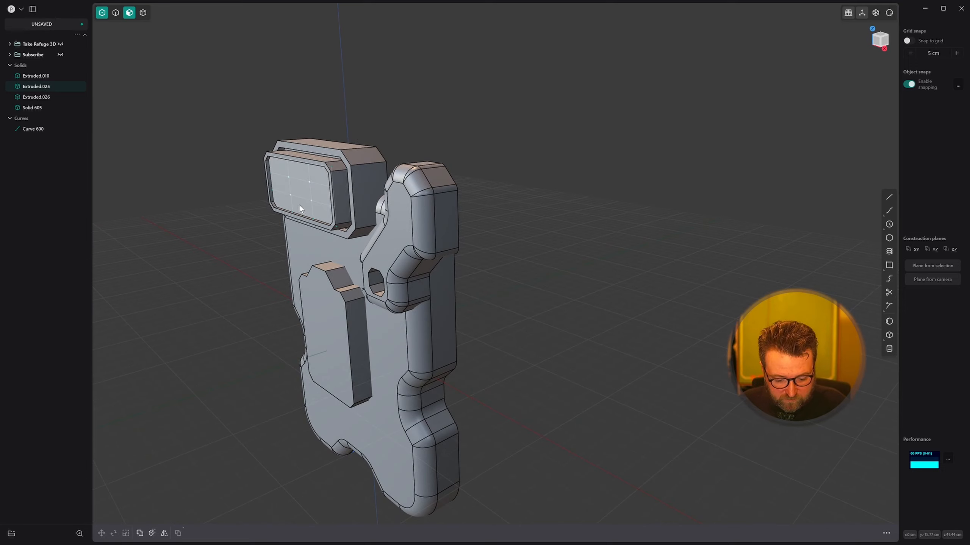
key(g)
drag(334, 185, 328, 186)
right_click(327, 186)
scroll(285, 229, up, 3)
middle_drag(285, 230, 331, 223)
scroll(332, 222, up, 5)
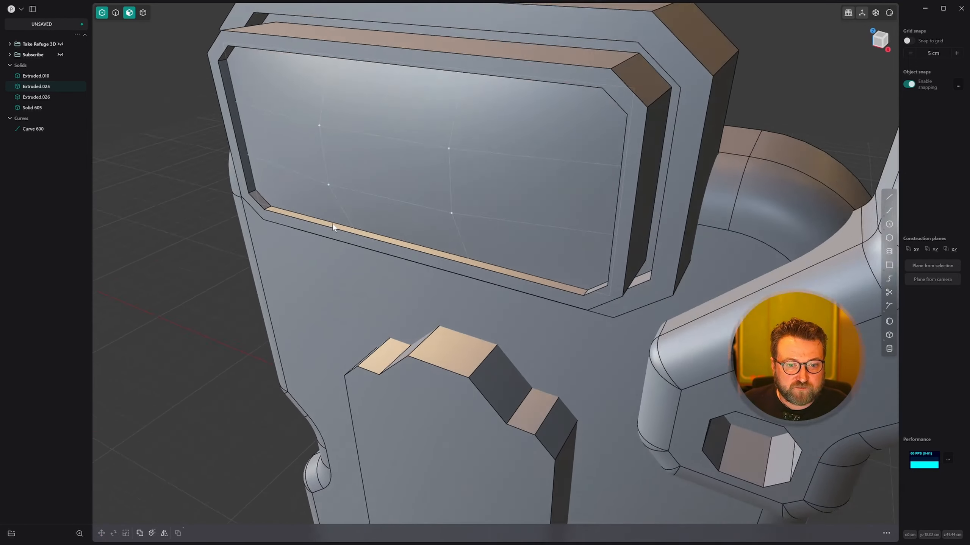
Select all faces of the raised block and rotate them about 10° around the X axis, with the pivot at the block's lower edge
drag(466, 237, 418, 107)
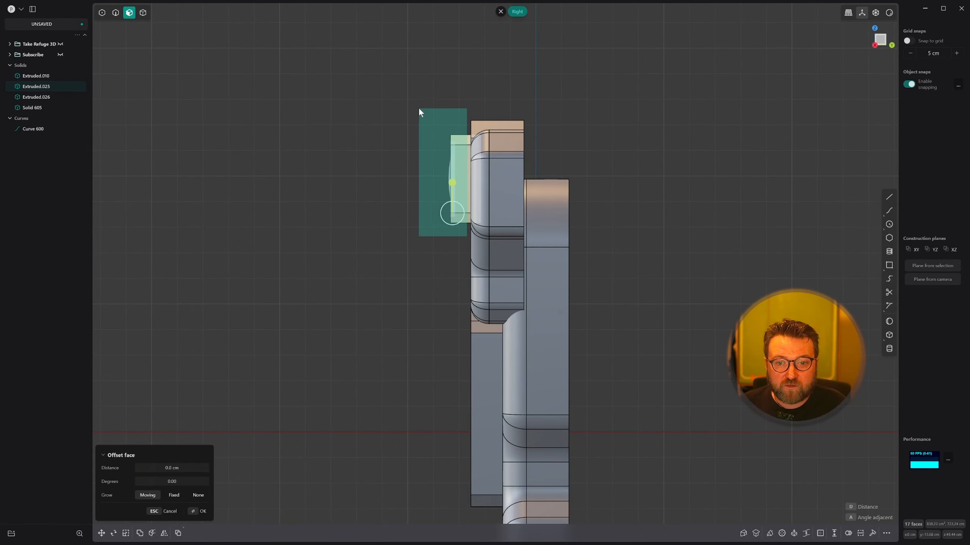
middle_drag(418, 108, 465, 219)
scroll(488, 176, up, 5)
middle_drag(488, 177, 494, 176)
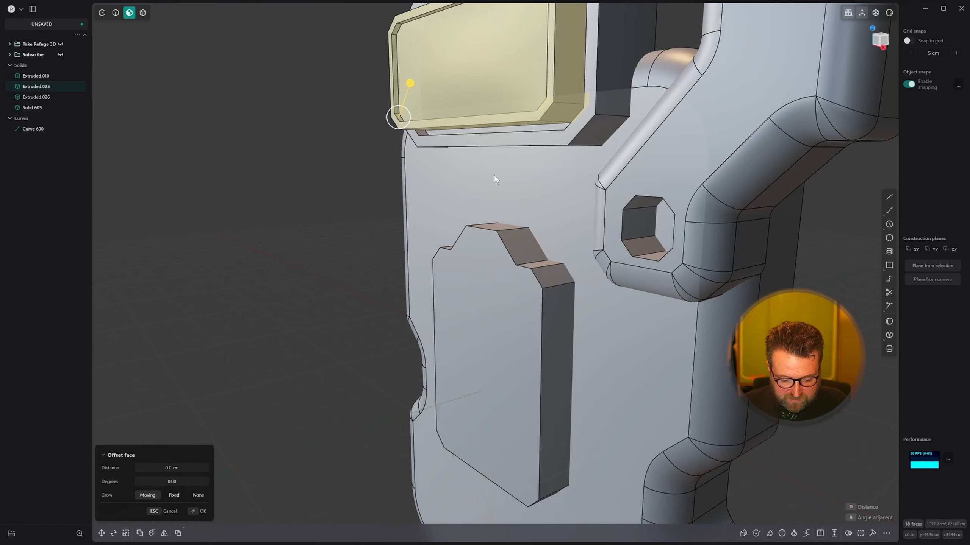
key(r)
key(v)
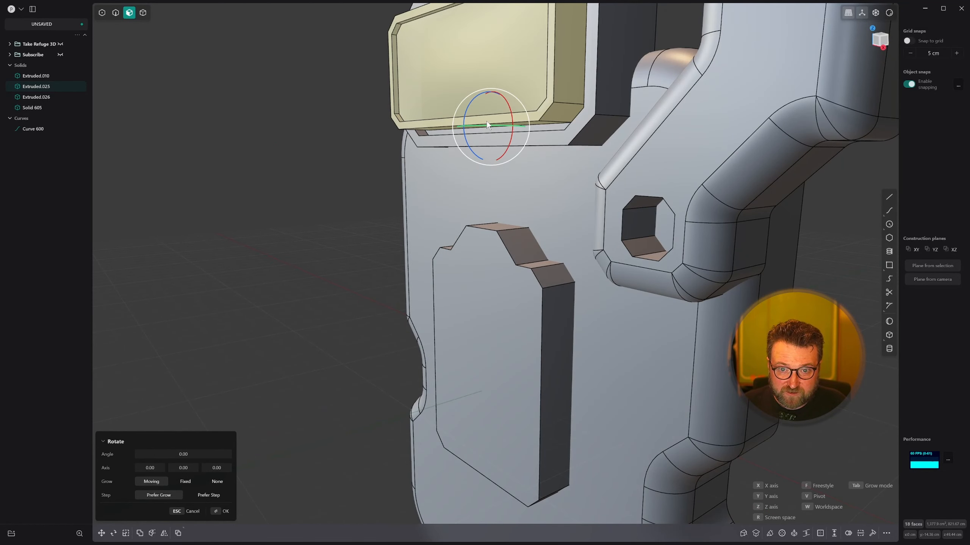
click(487, 125)
key(x)
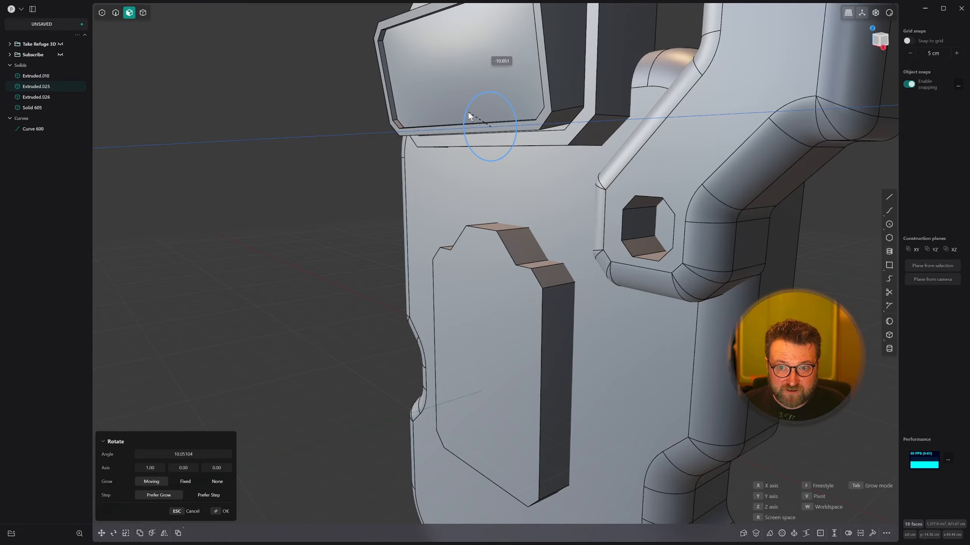
click(468, 112)
right_click(469, 113)
scroll(440, 239, down, 5)
middle_drag(441, 239, 533, 266)
key(Escape)
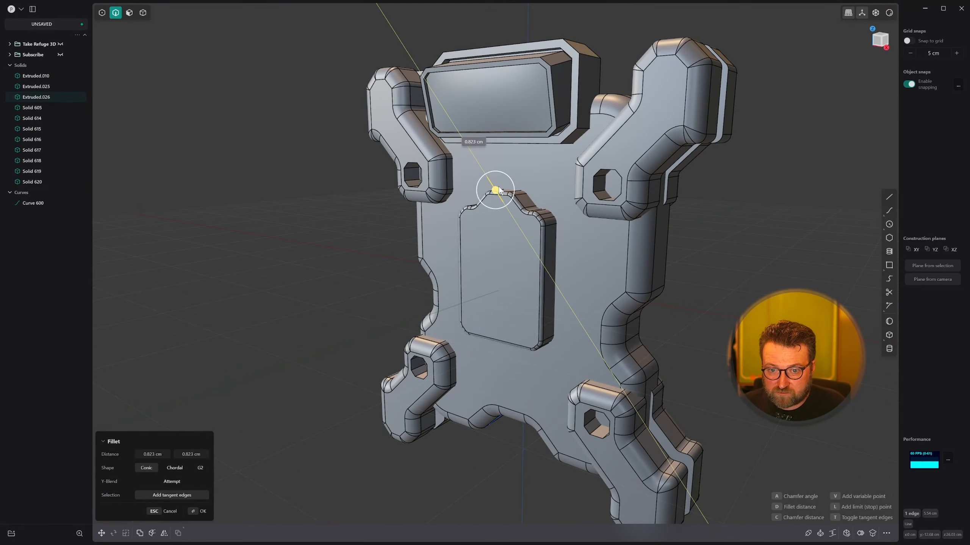
Open the viewport's material shading presets for the assembled model
scroll(524, 194, up, 3)
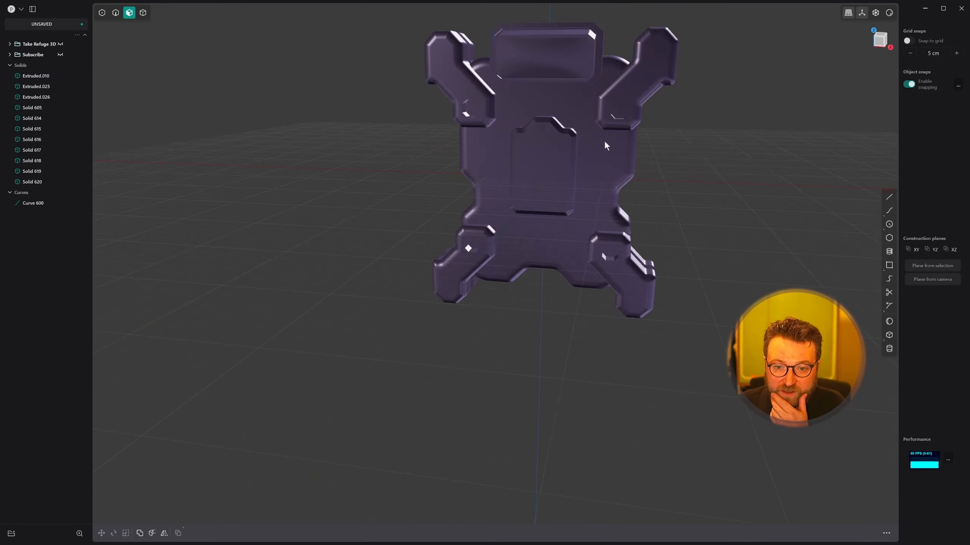
mouse_move(604, 140)
middle_down()
mouse_move(707, 160)
mouse_move(616, 140)
mouse_move(609, 181)
mouse_move(748, 96)
middle_up()
click(889, 14)
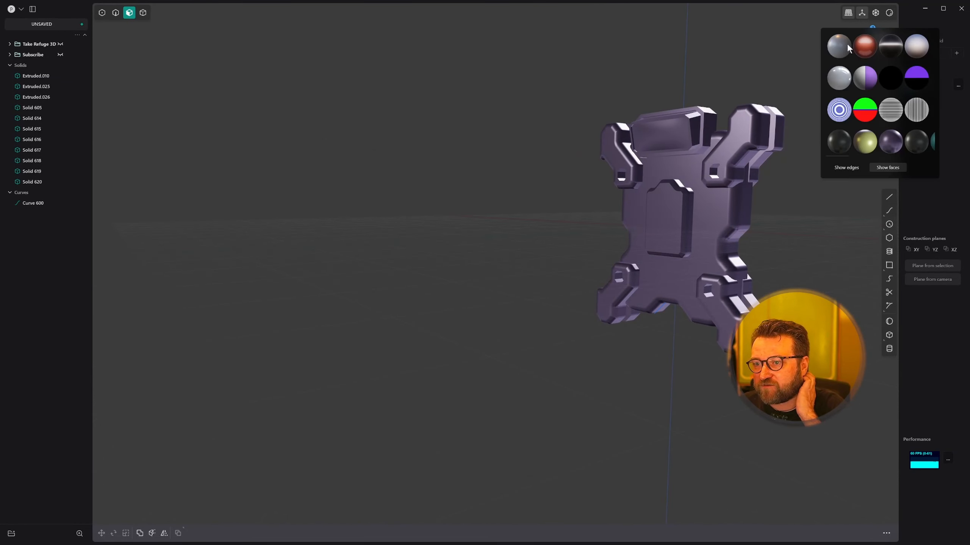